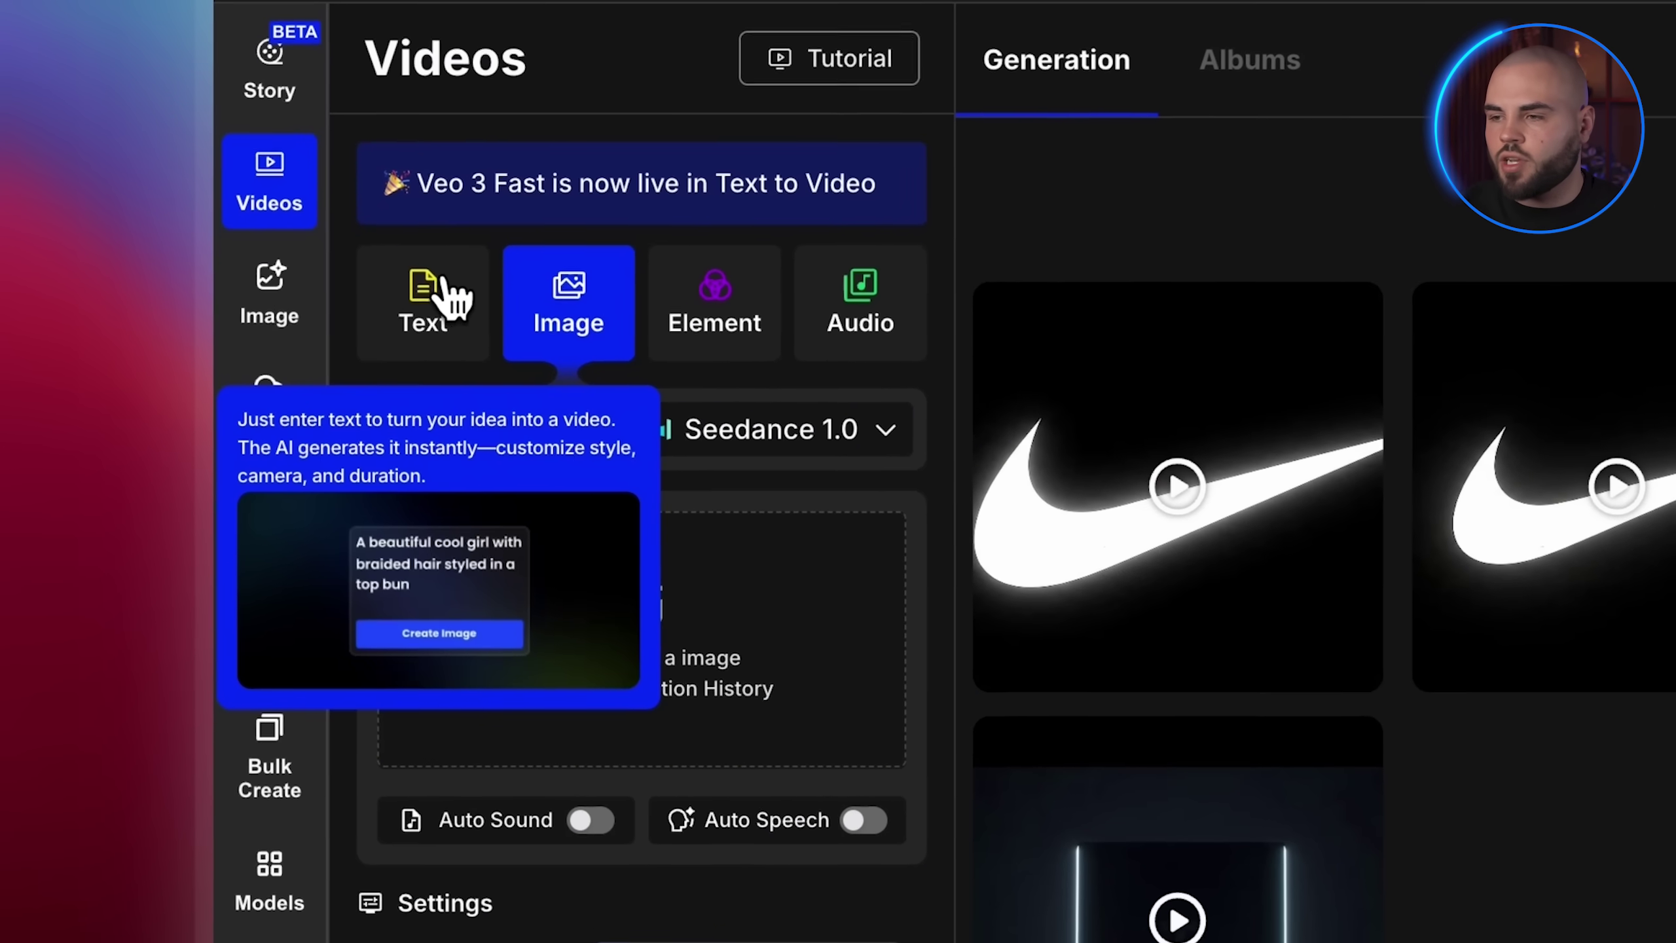
- Switch OpenArt Videos to the Text mode and pick Veo3 as the video model
click(452, 299)
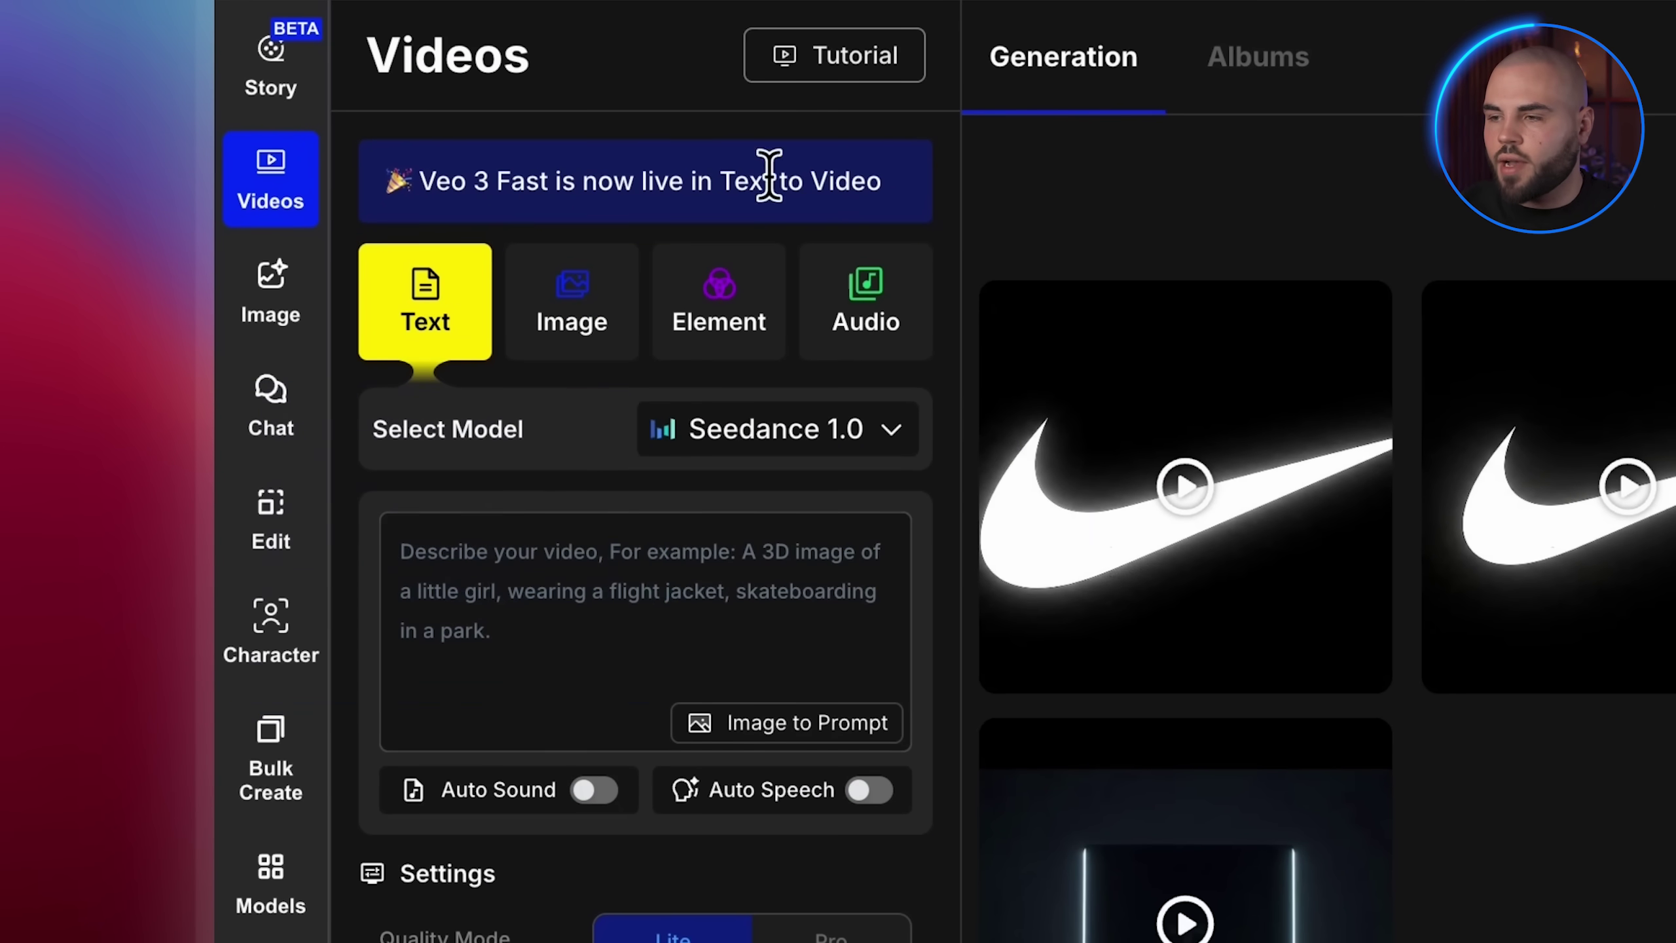
mouse_move(832, 400)
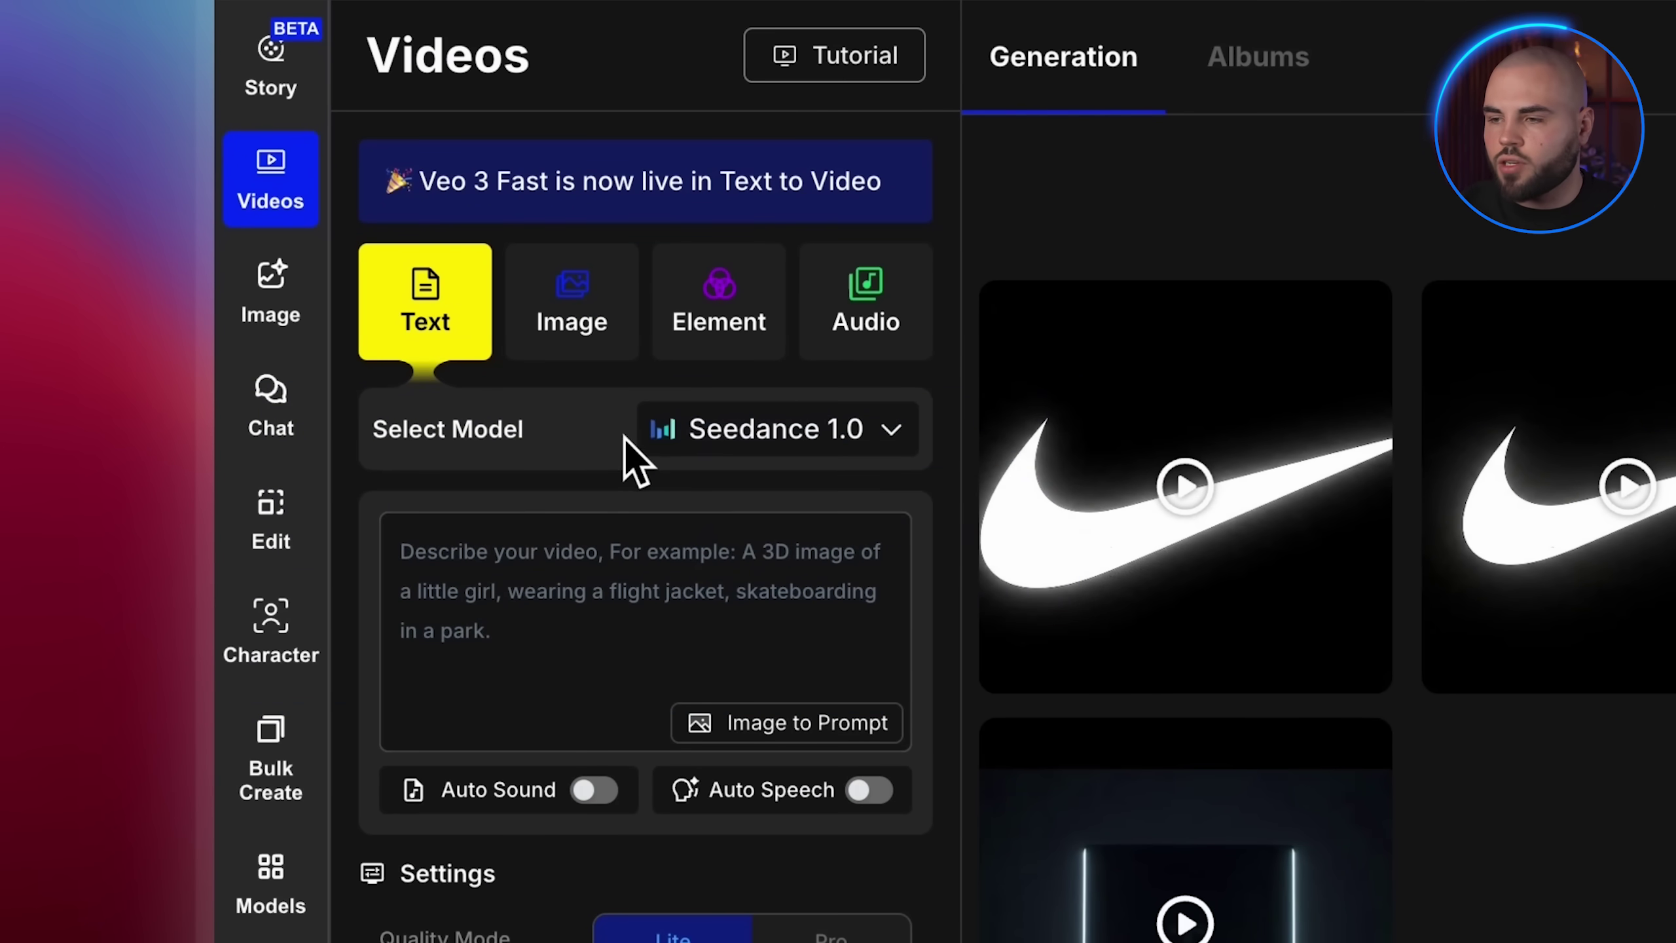
click(660, 443)
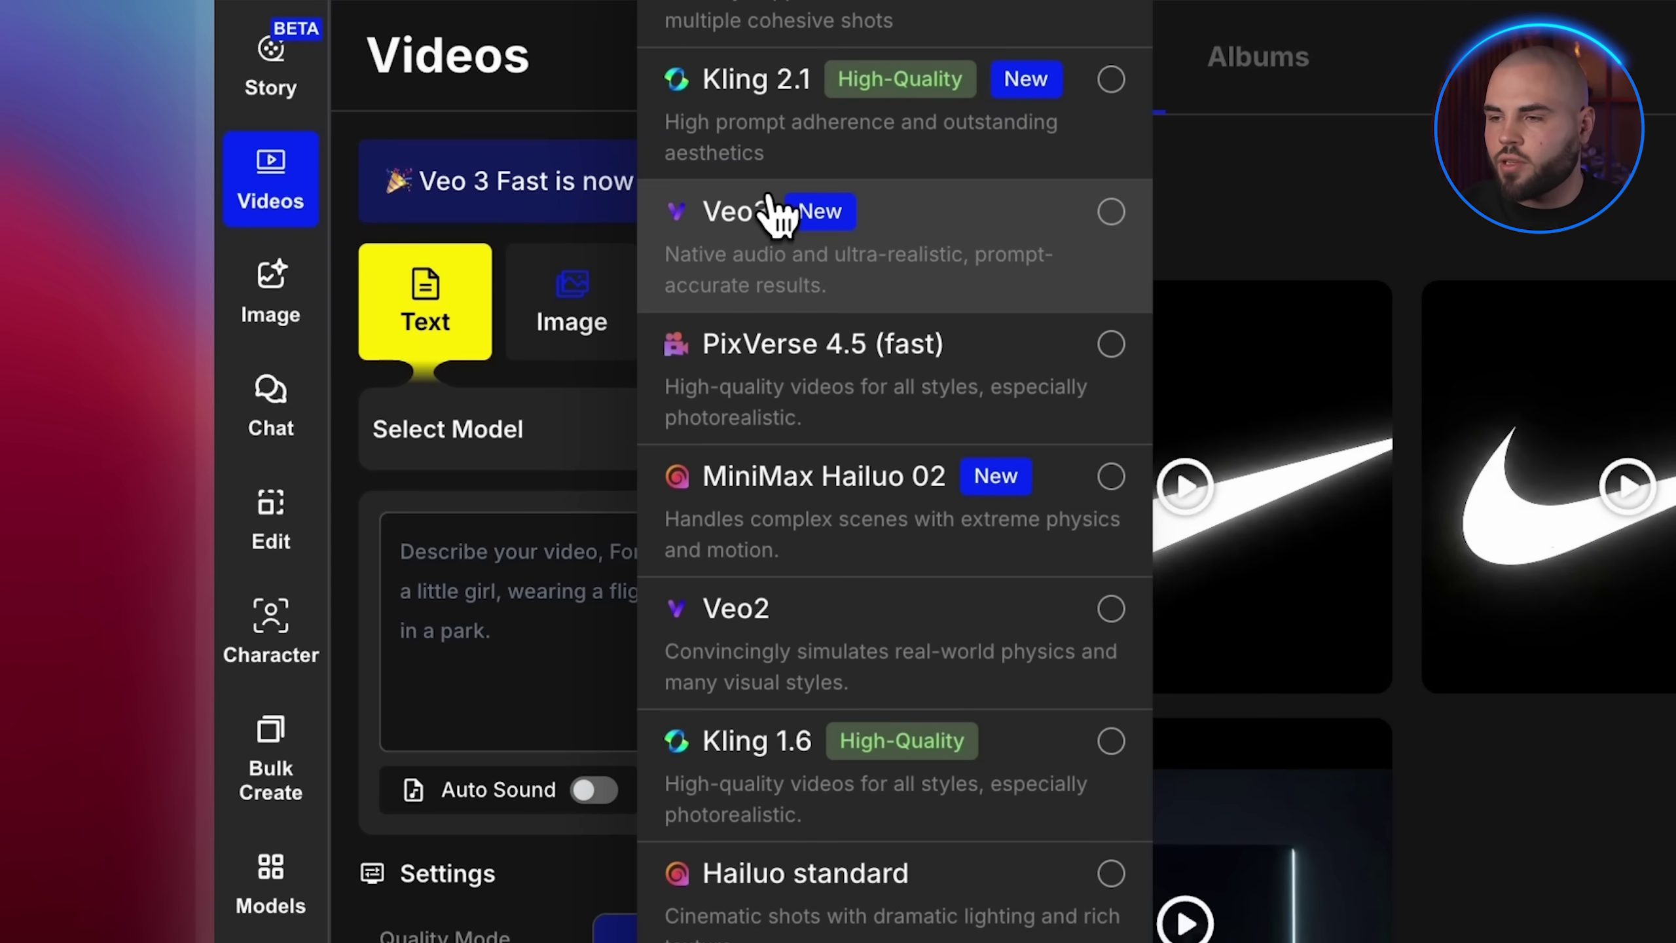
click(785, 241)
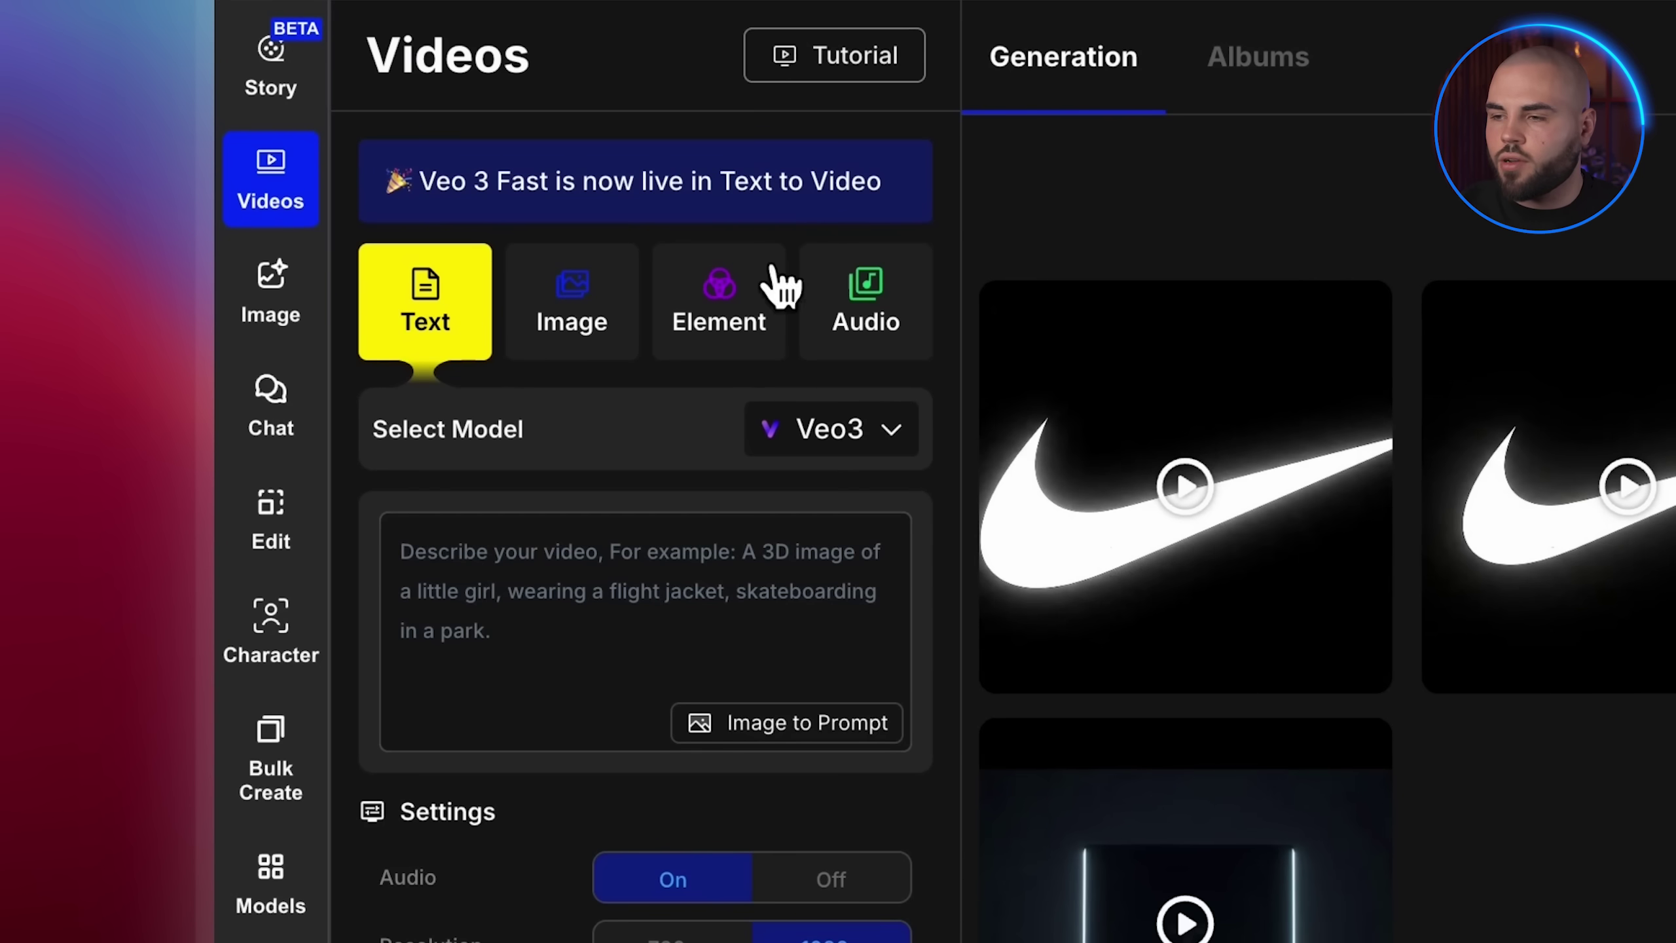
- Scroll to the Tesla Ad section and highlight its entire JSON prompt
scroll(658, 546, down, 3)
scroll(643, 677, down, 2)
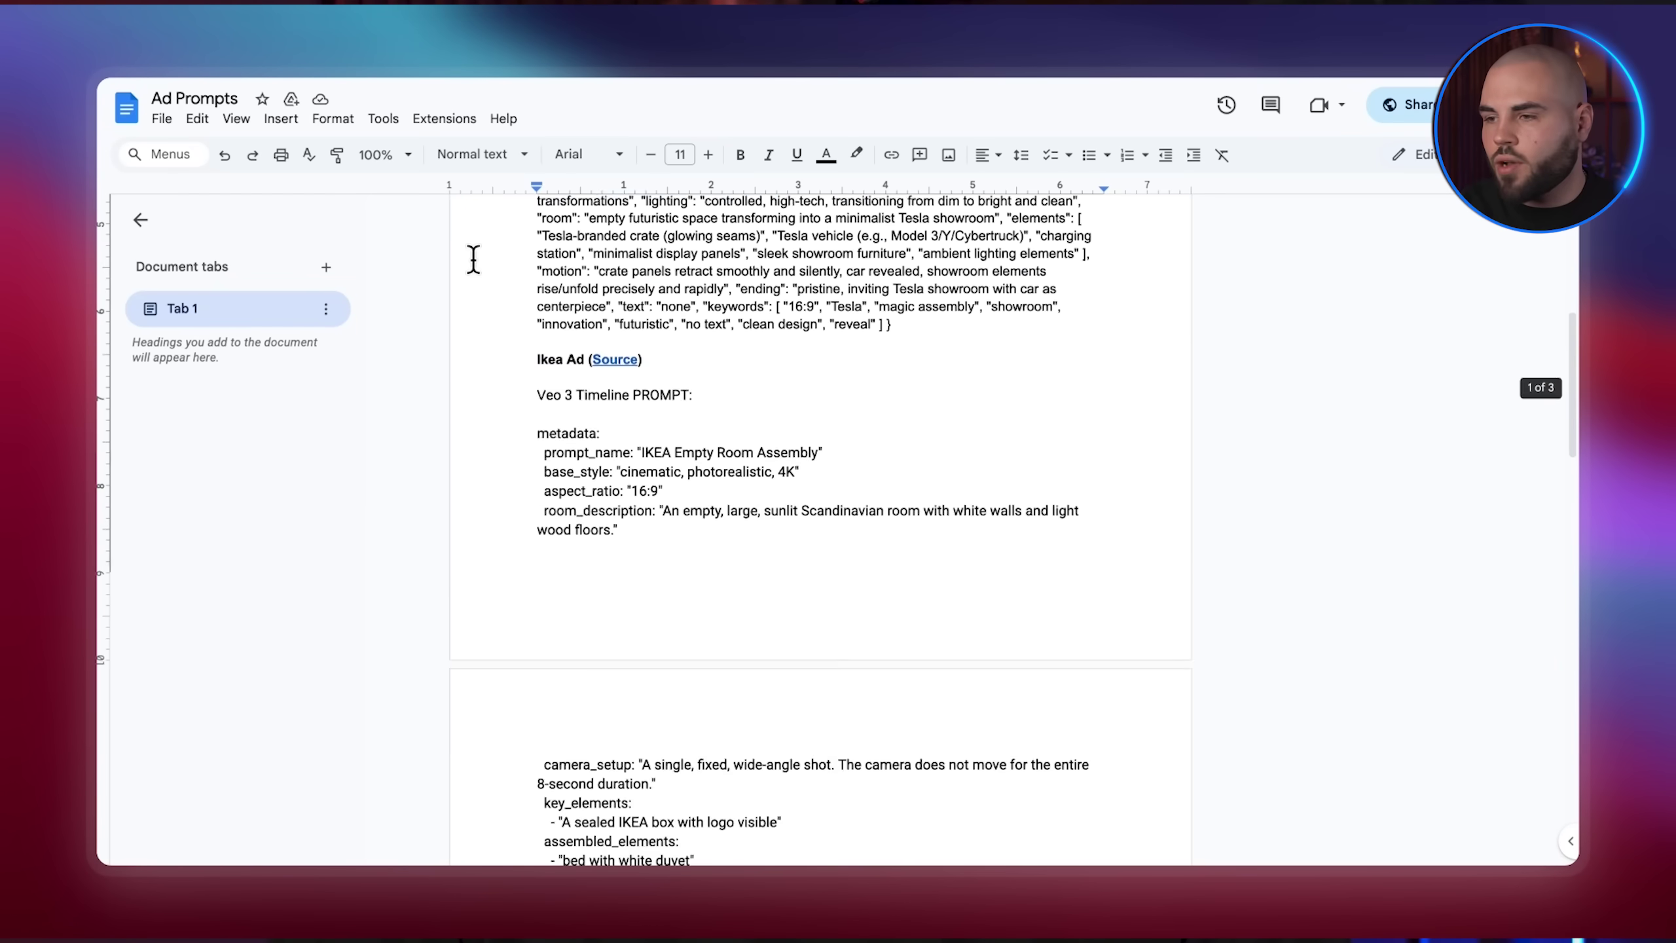
scroll(474, 258, up, 5)
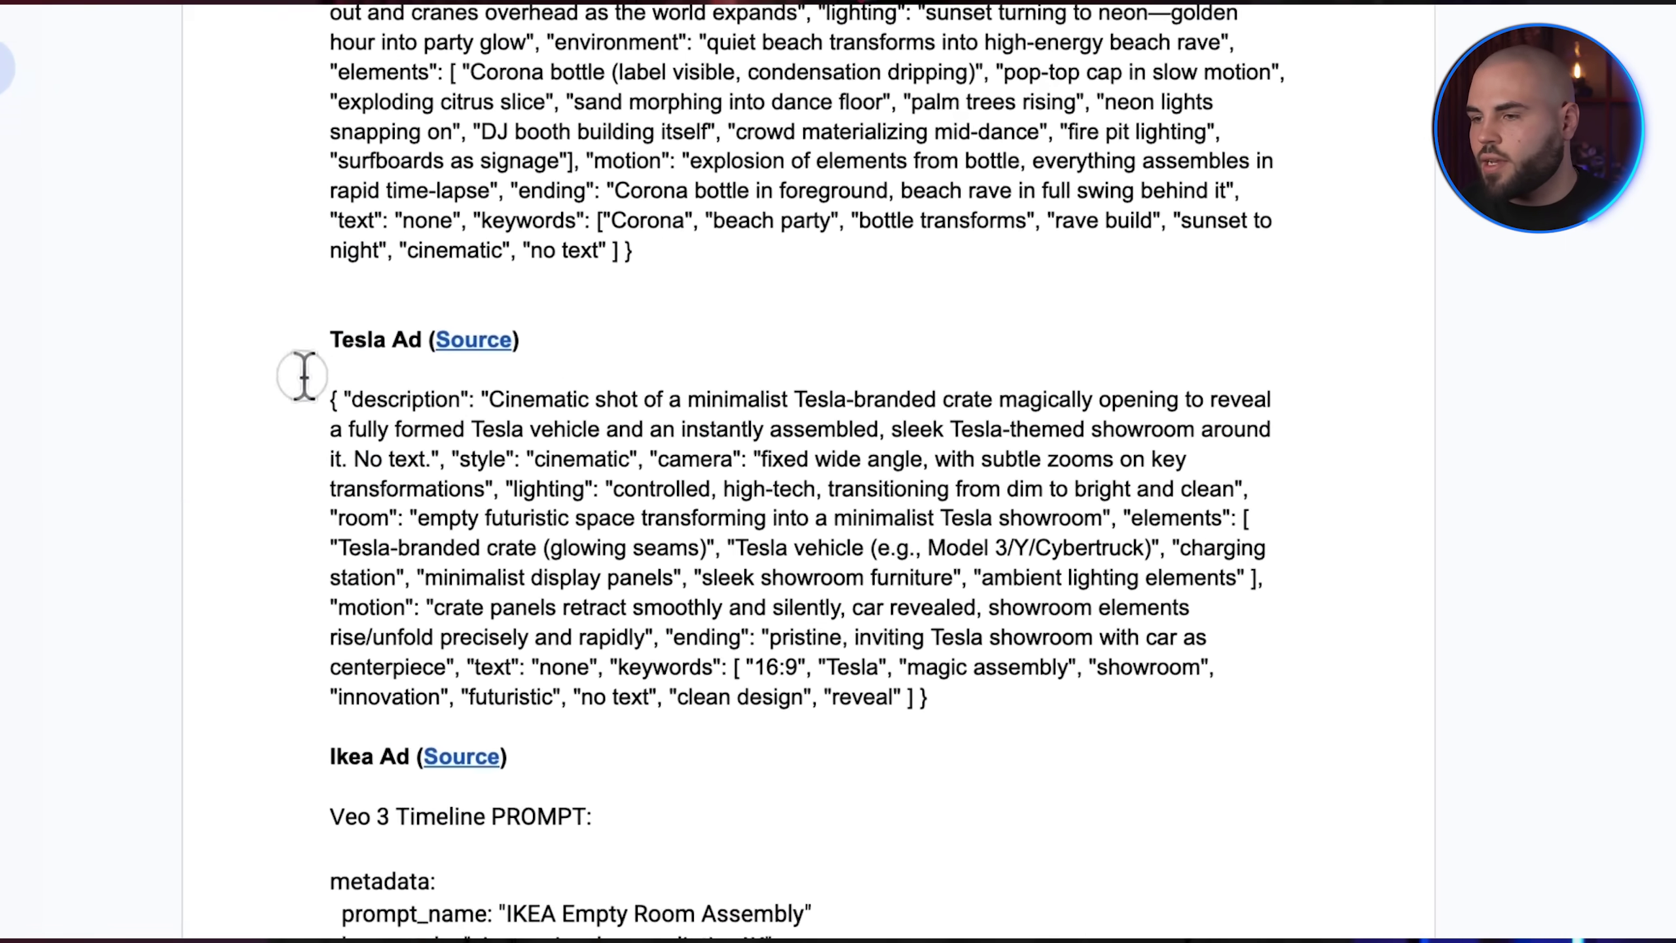
drag(536, 421, 615, 471)
drag(458, 456, 1198, 629)
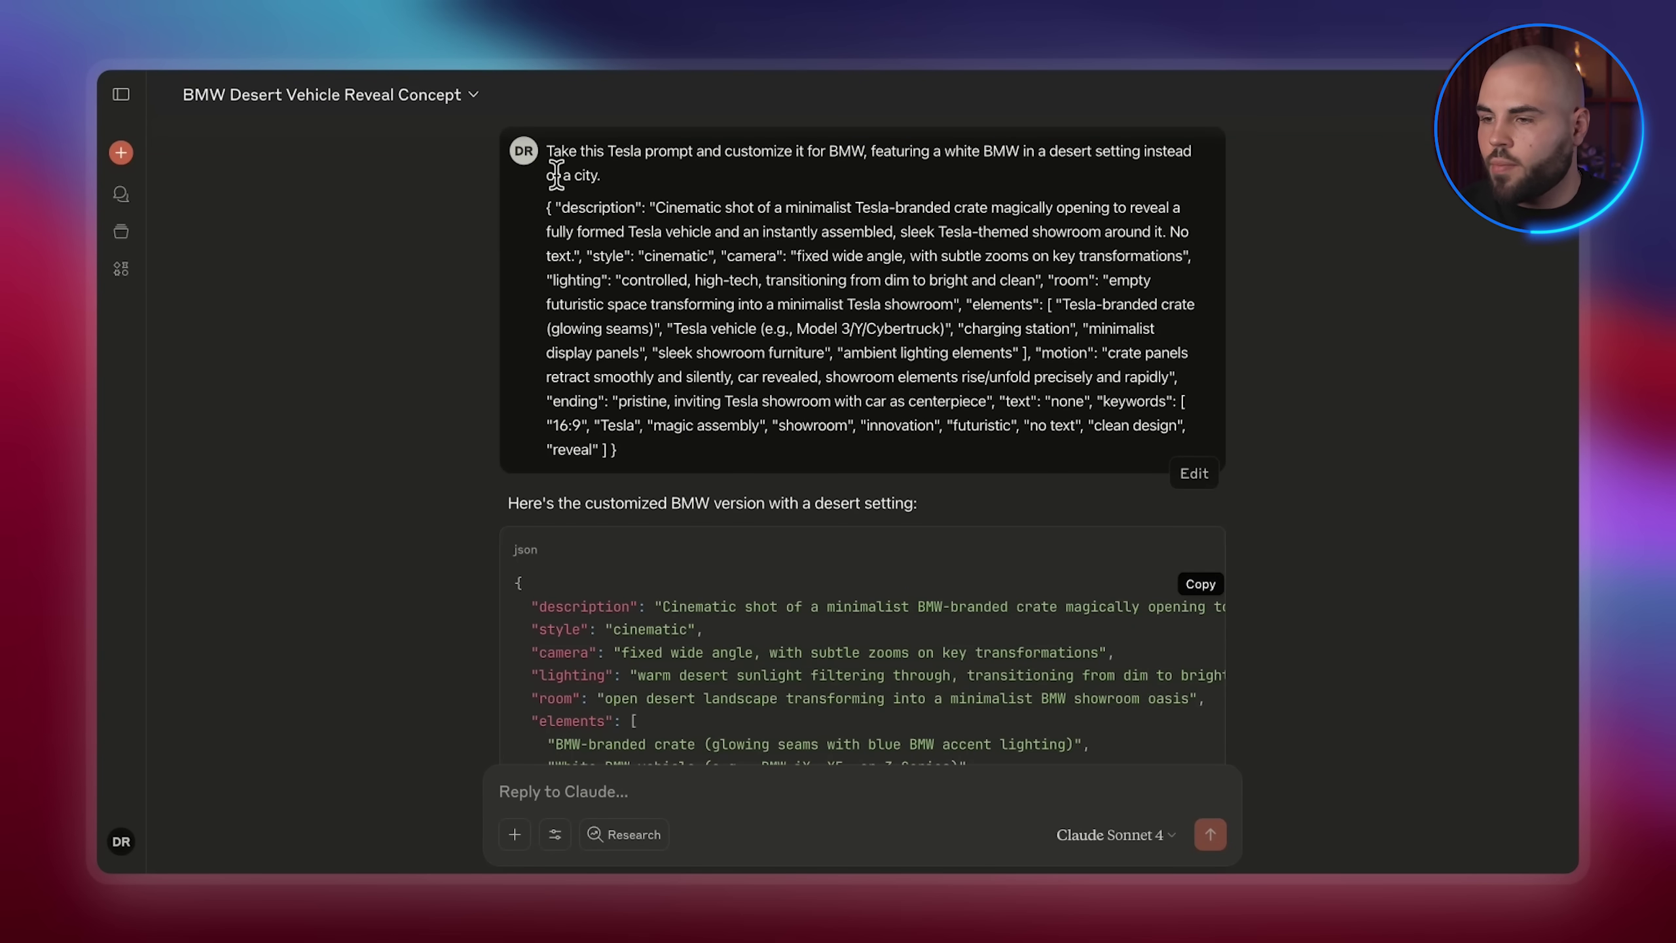
- Select the request to customize the Tesla prompt for a white BMW in the desert
drag(550, 153, 606, 296)
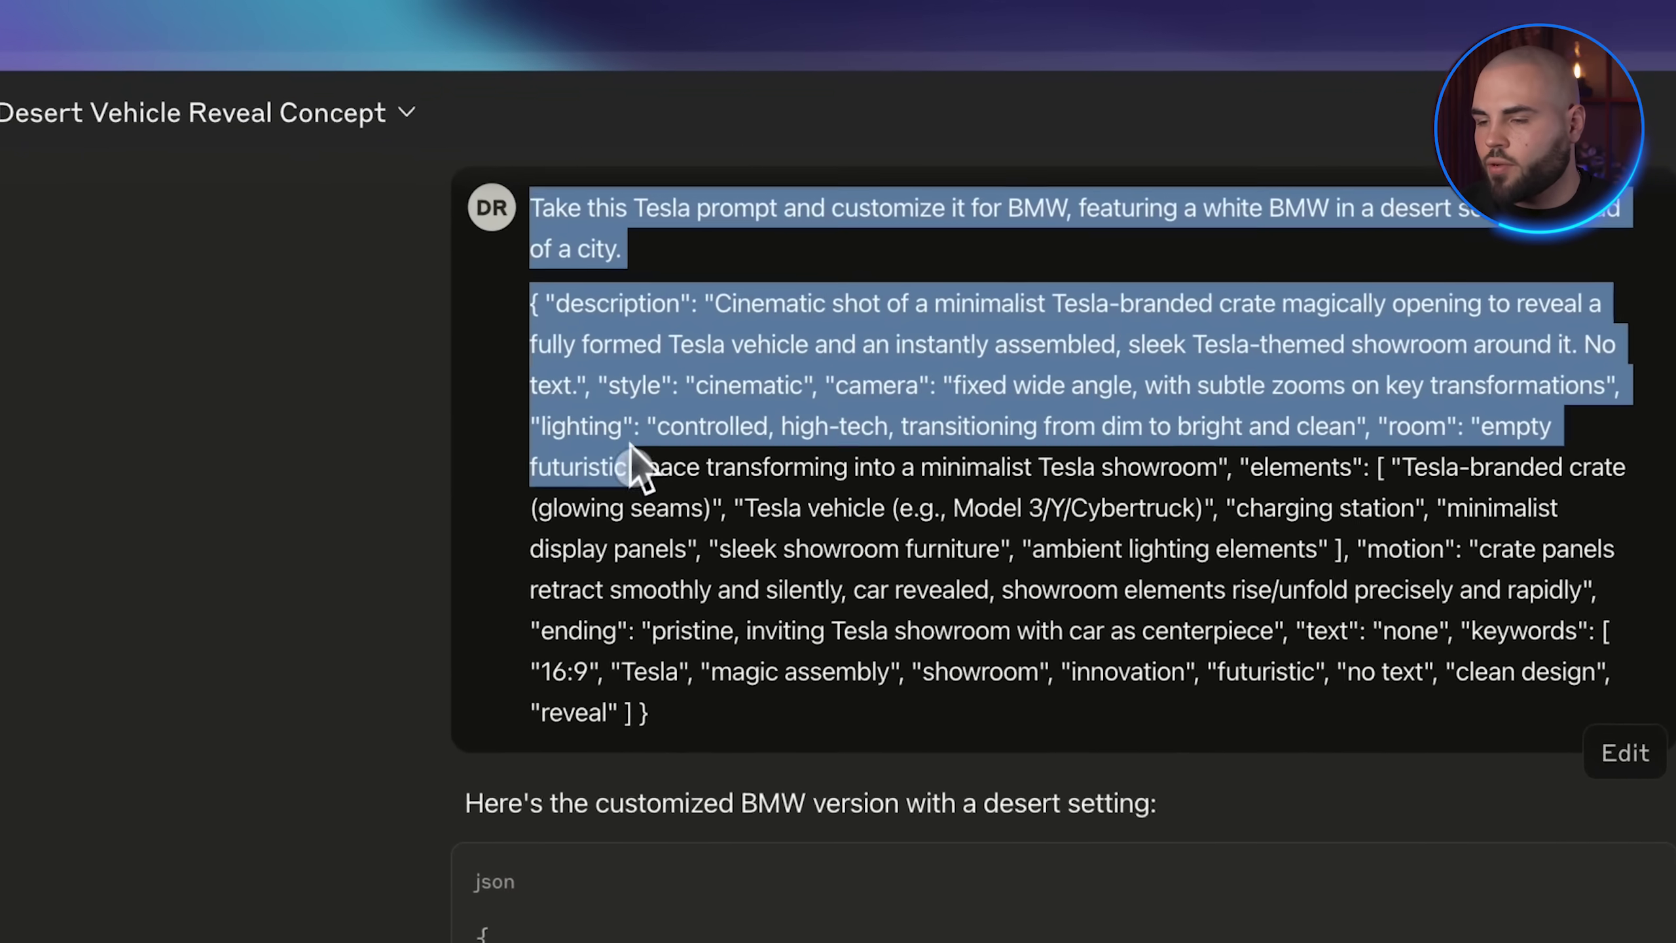
drag(629, 446, 692, 734)
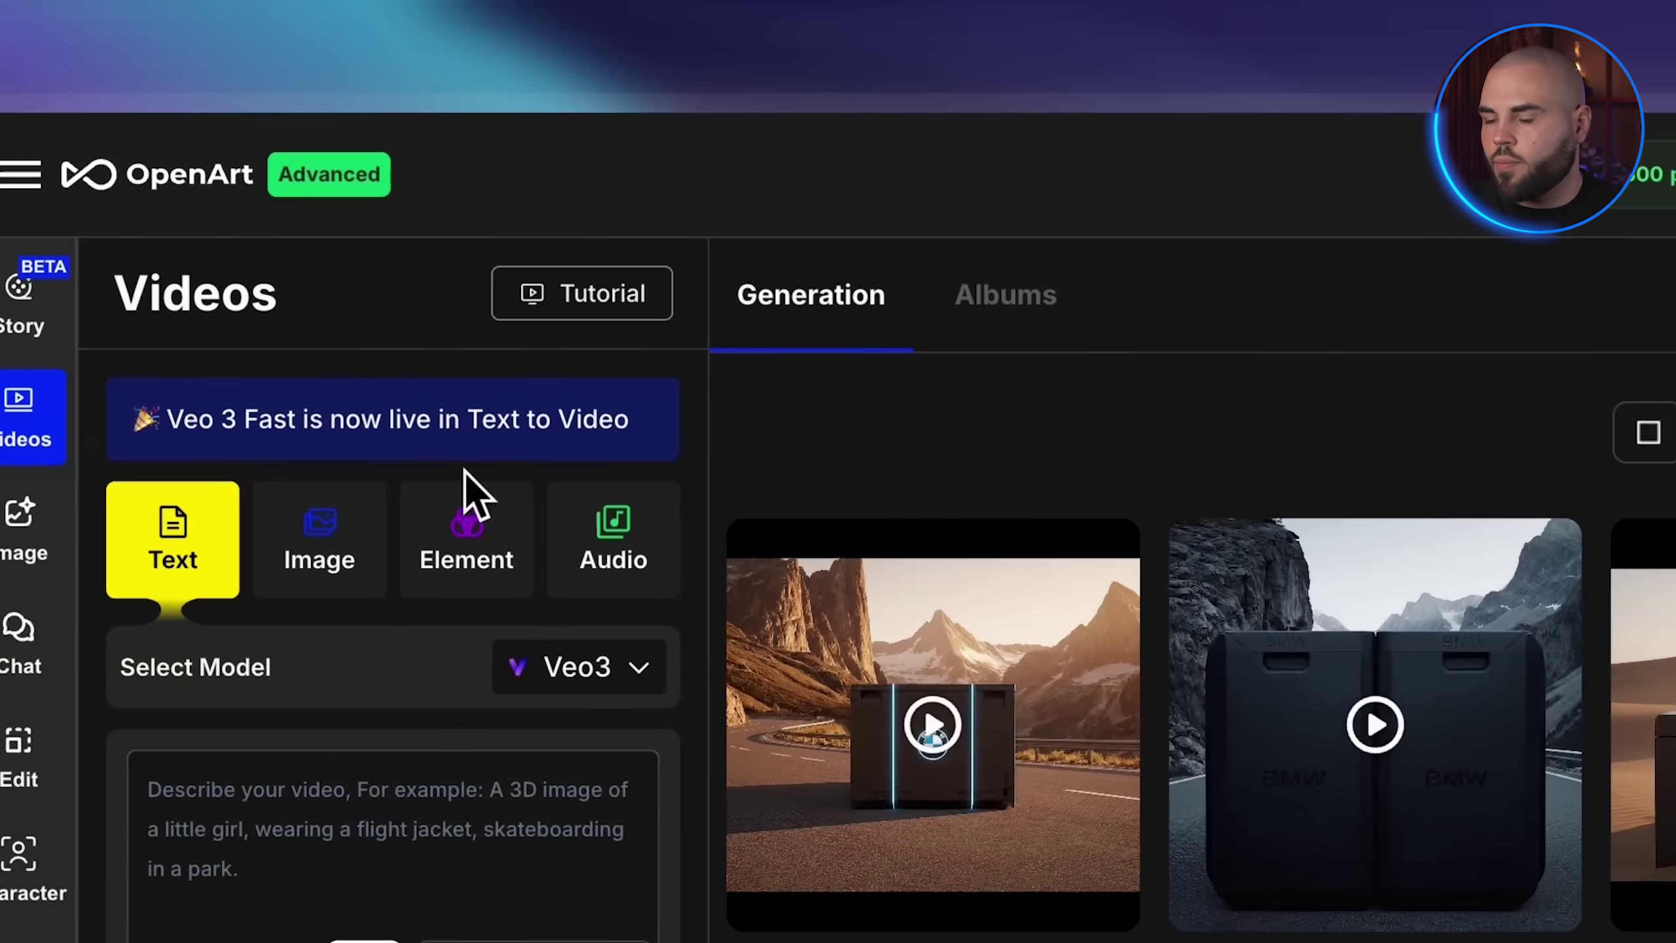
- Paste the BMW desert JSON into OpenArt's Veo3 prompt box
click(516, 685)
key(ctrl+v)
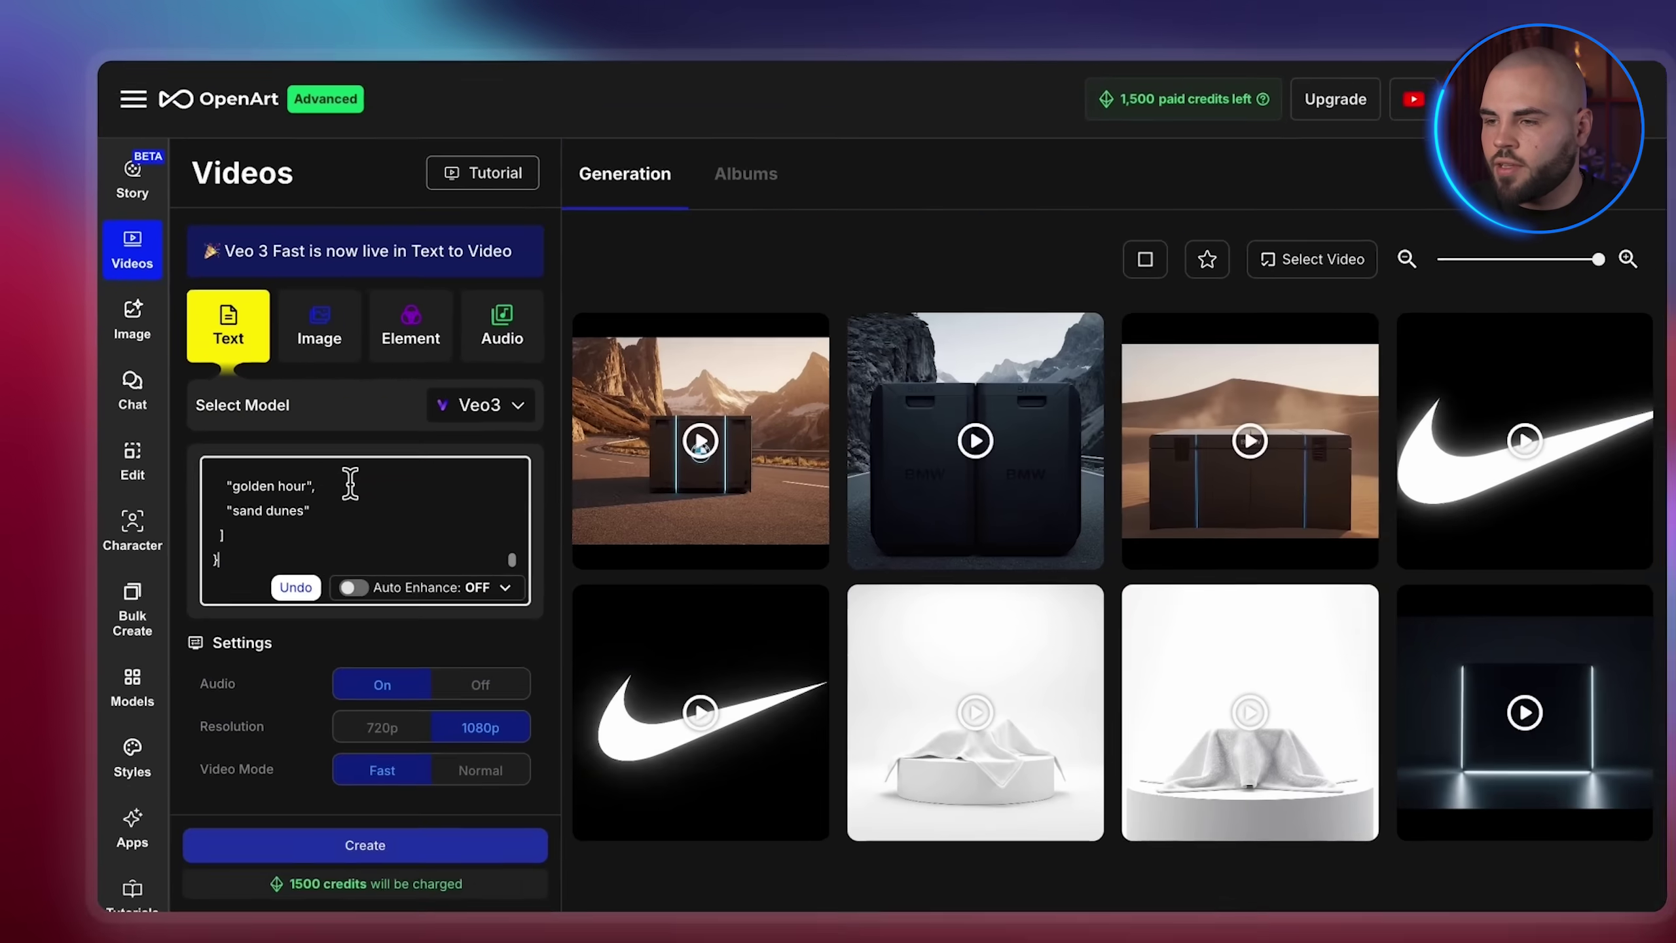
scroll(310, 488, up, 3)
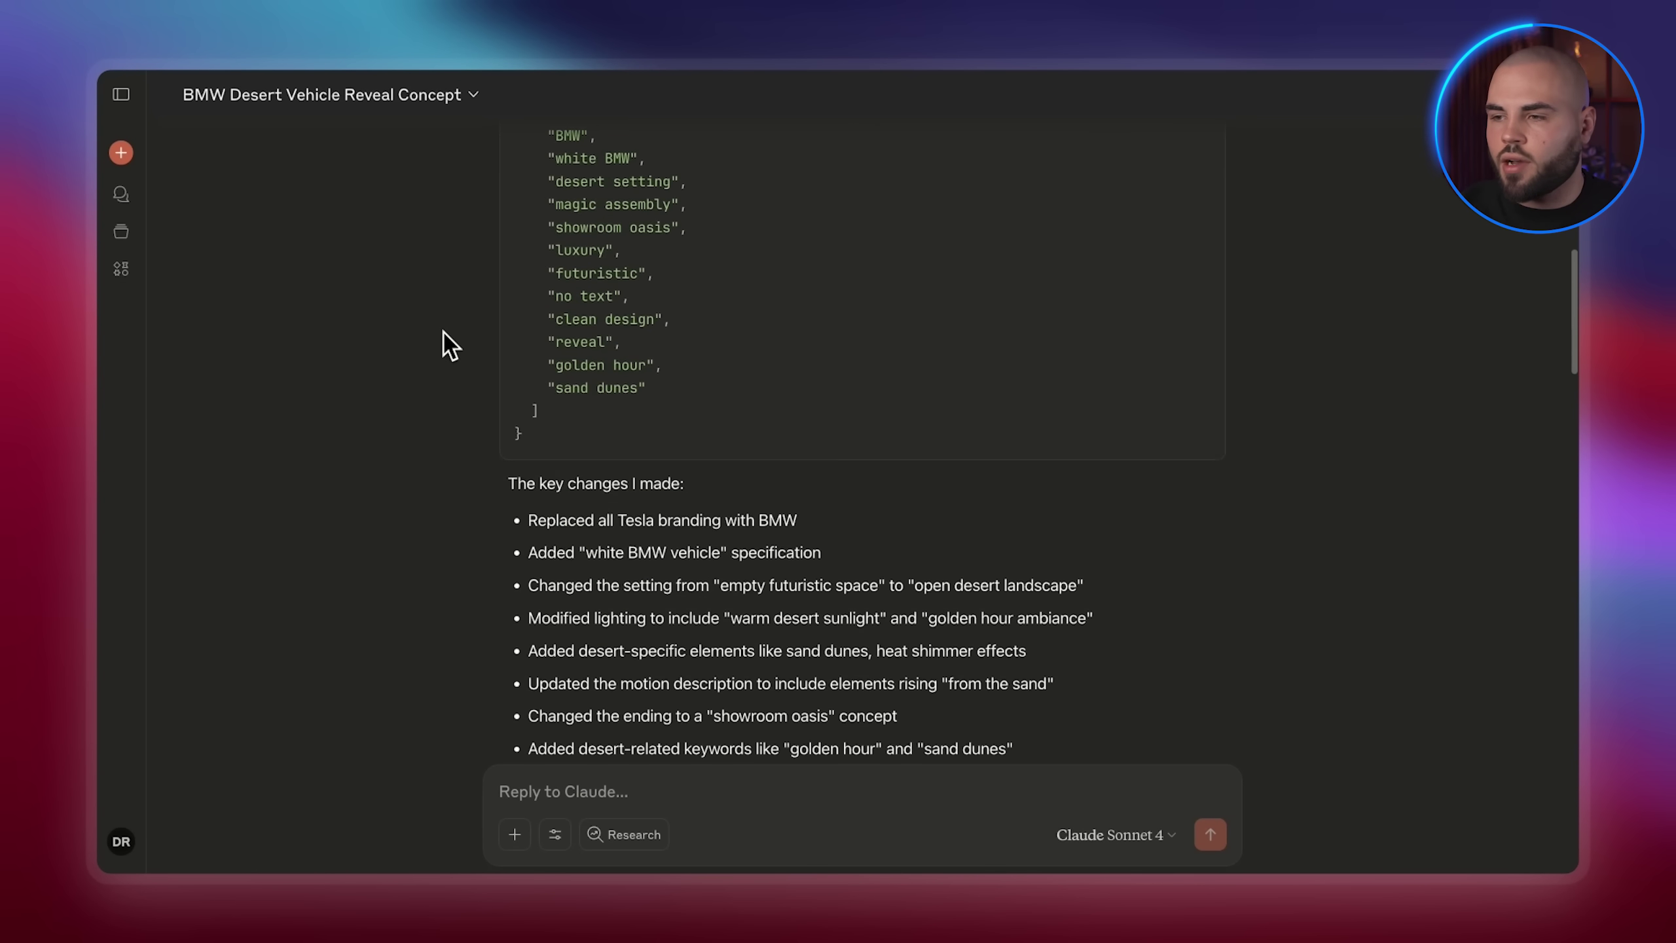
scroll(442, 331, down, 10)
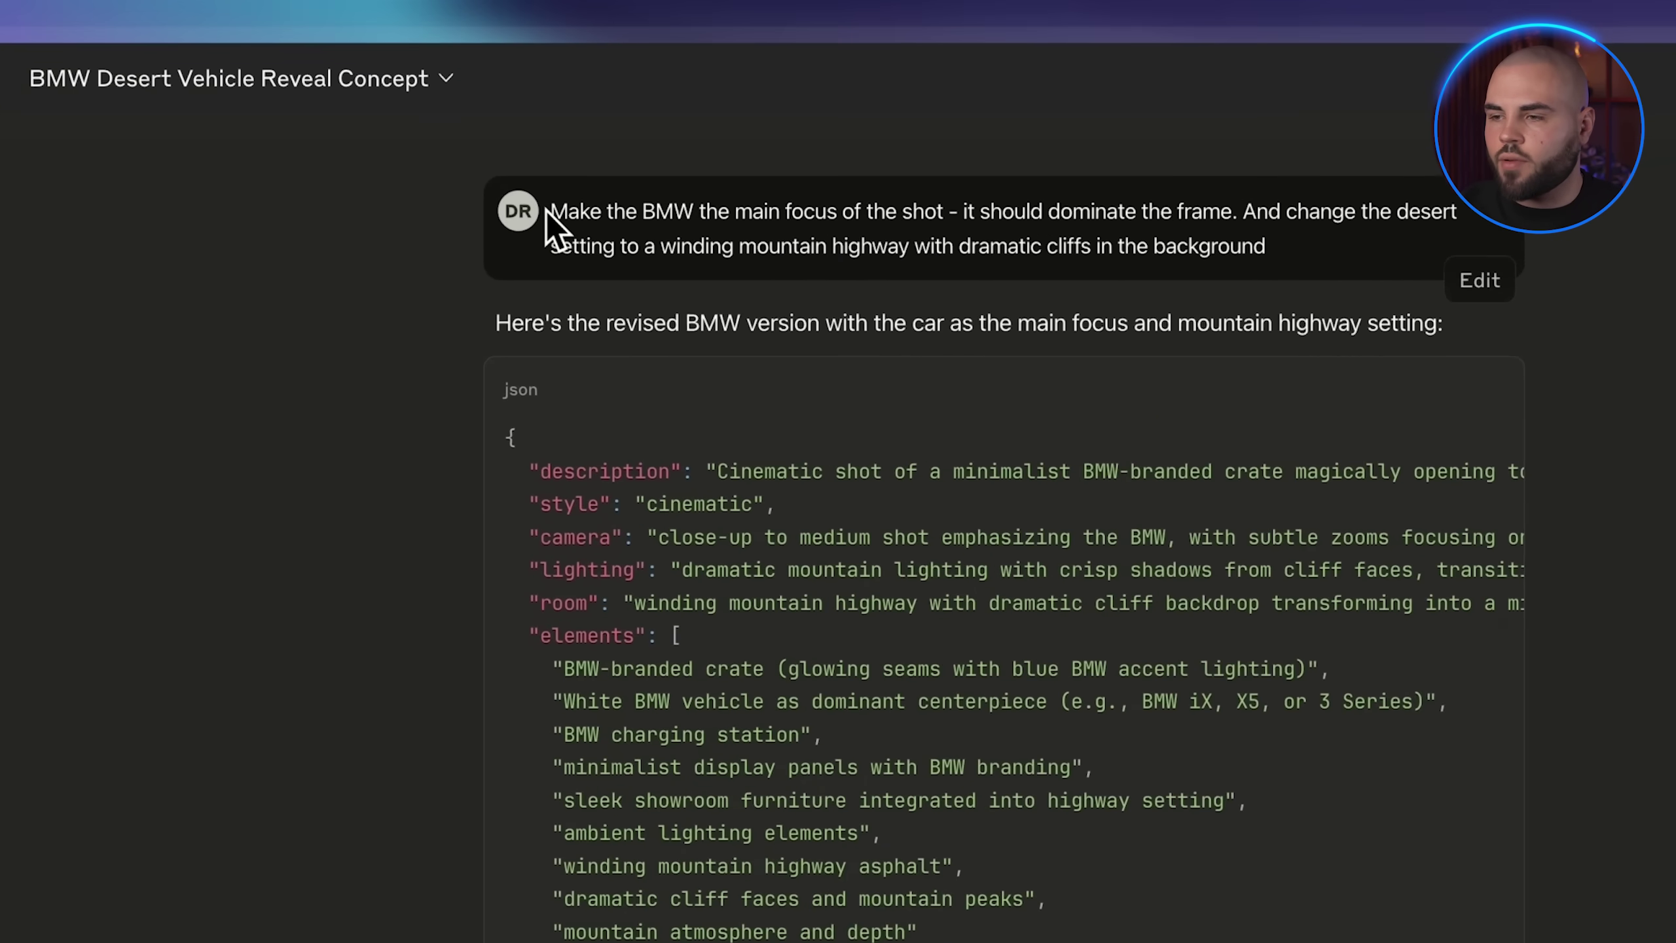
- Copy Claude's revised JSON with the white BMW dominating a winding mountain highway
drag(549, 211, 1431, 291)
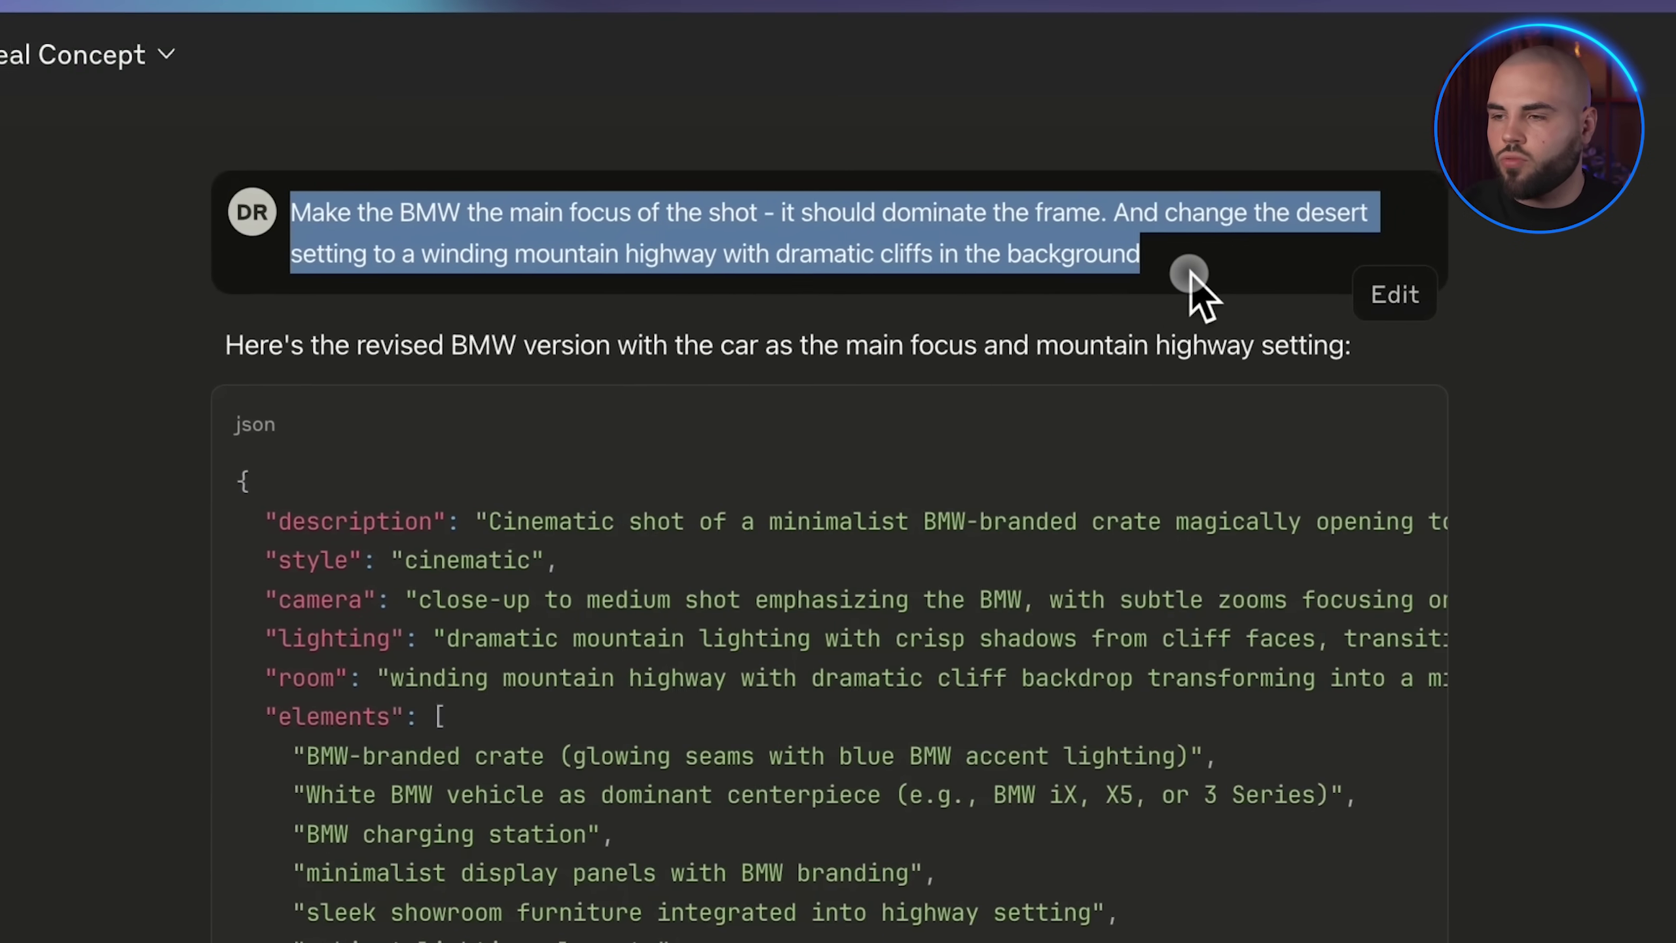
drag(1190, 272, 1201, 273)
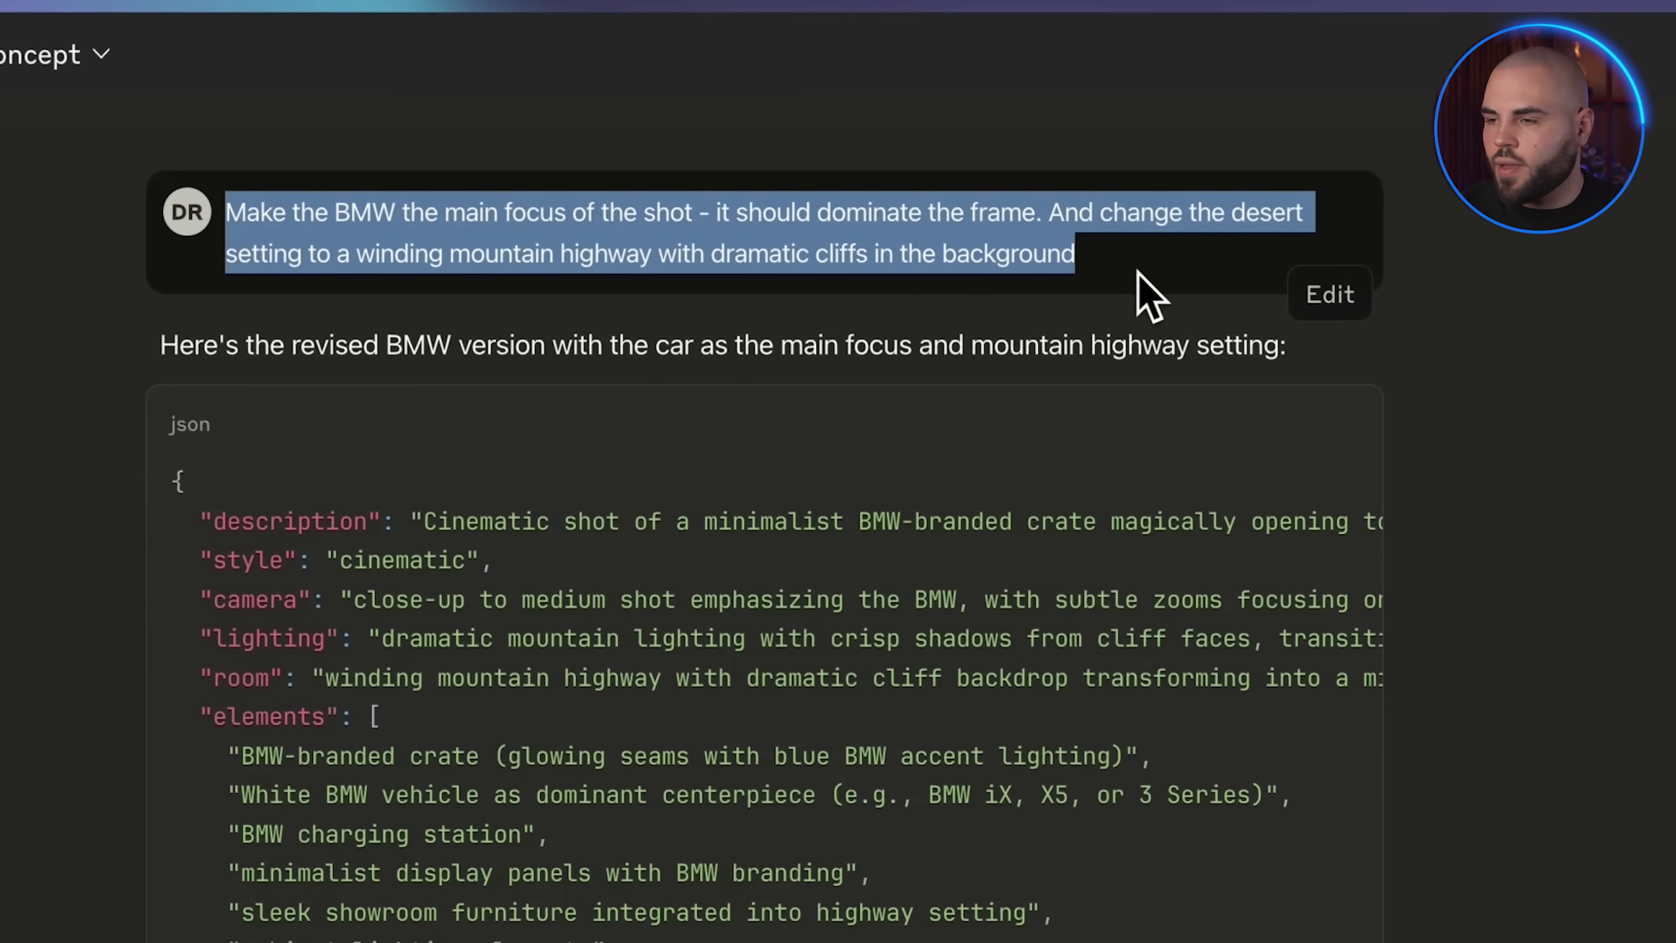
click(1134, 273)
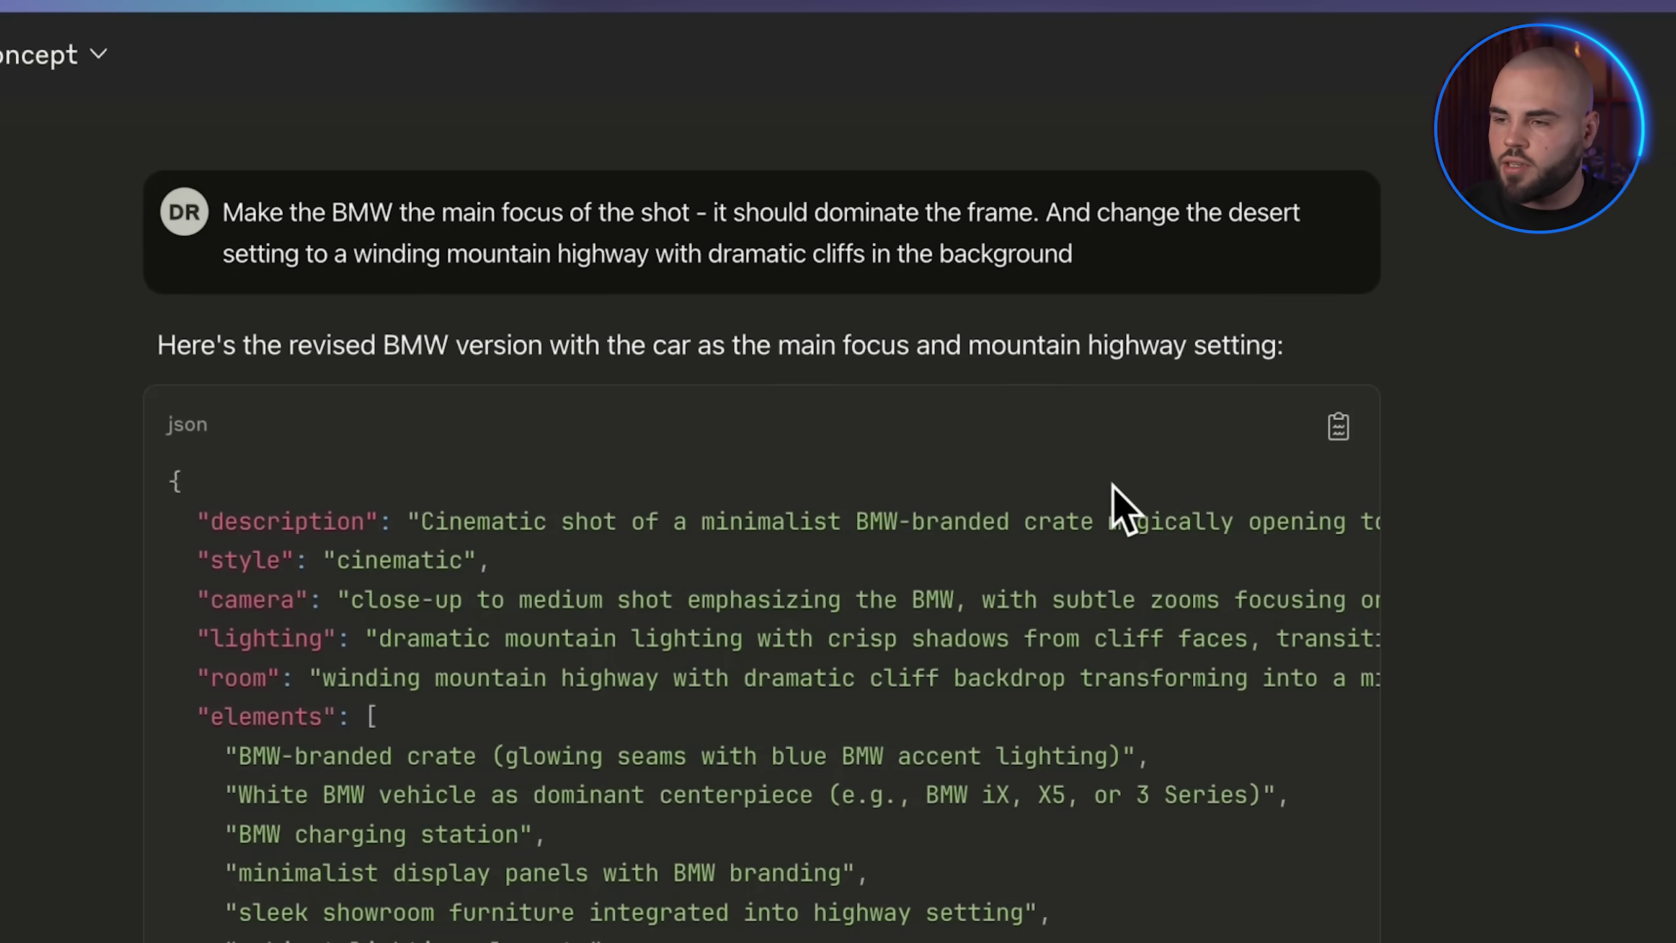
click(1339, 427)
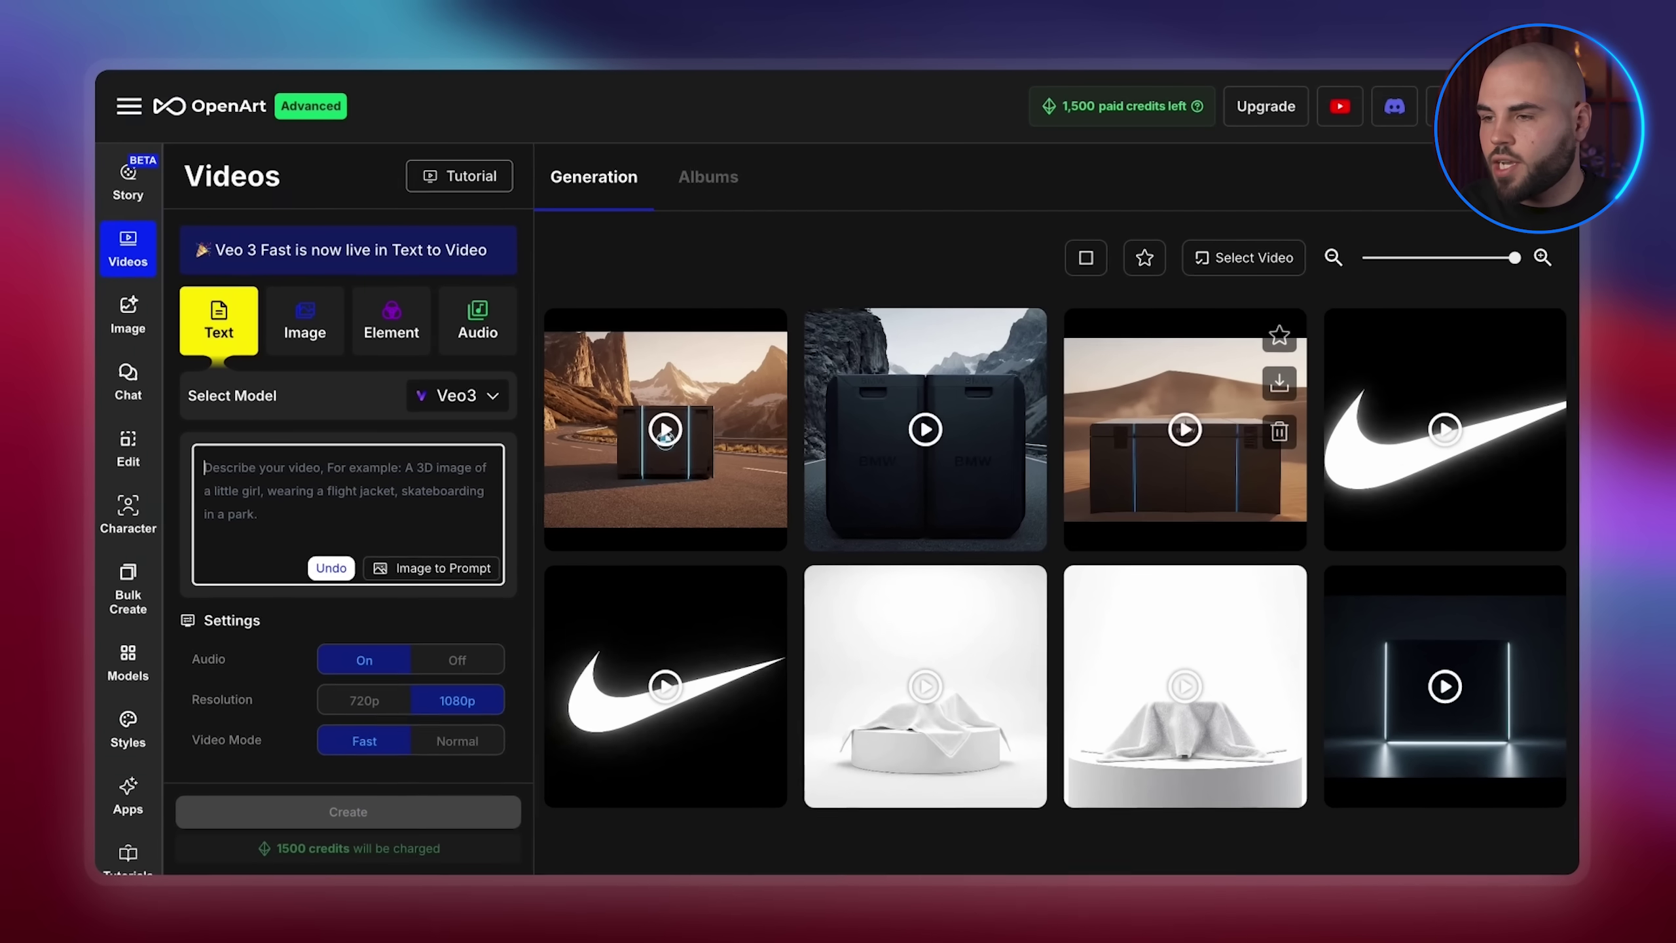
- Focus OpenArt's video prompt box for the mountain-highway BMW prompt
click(340, 475)
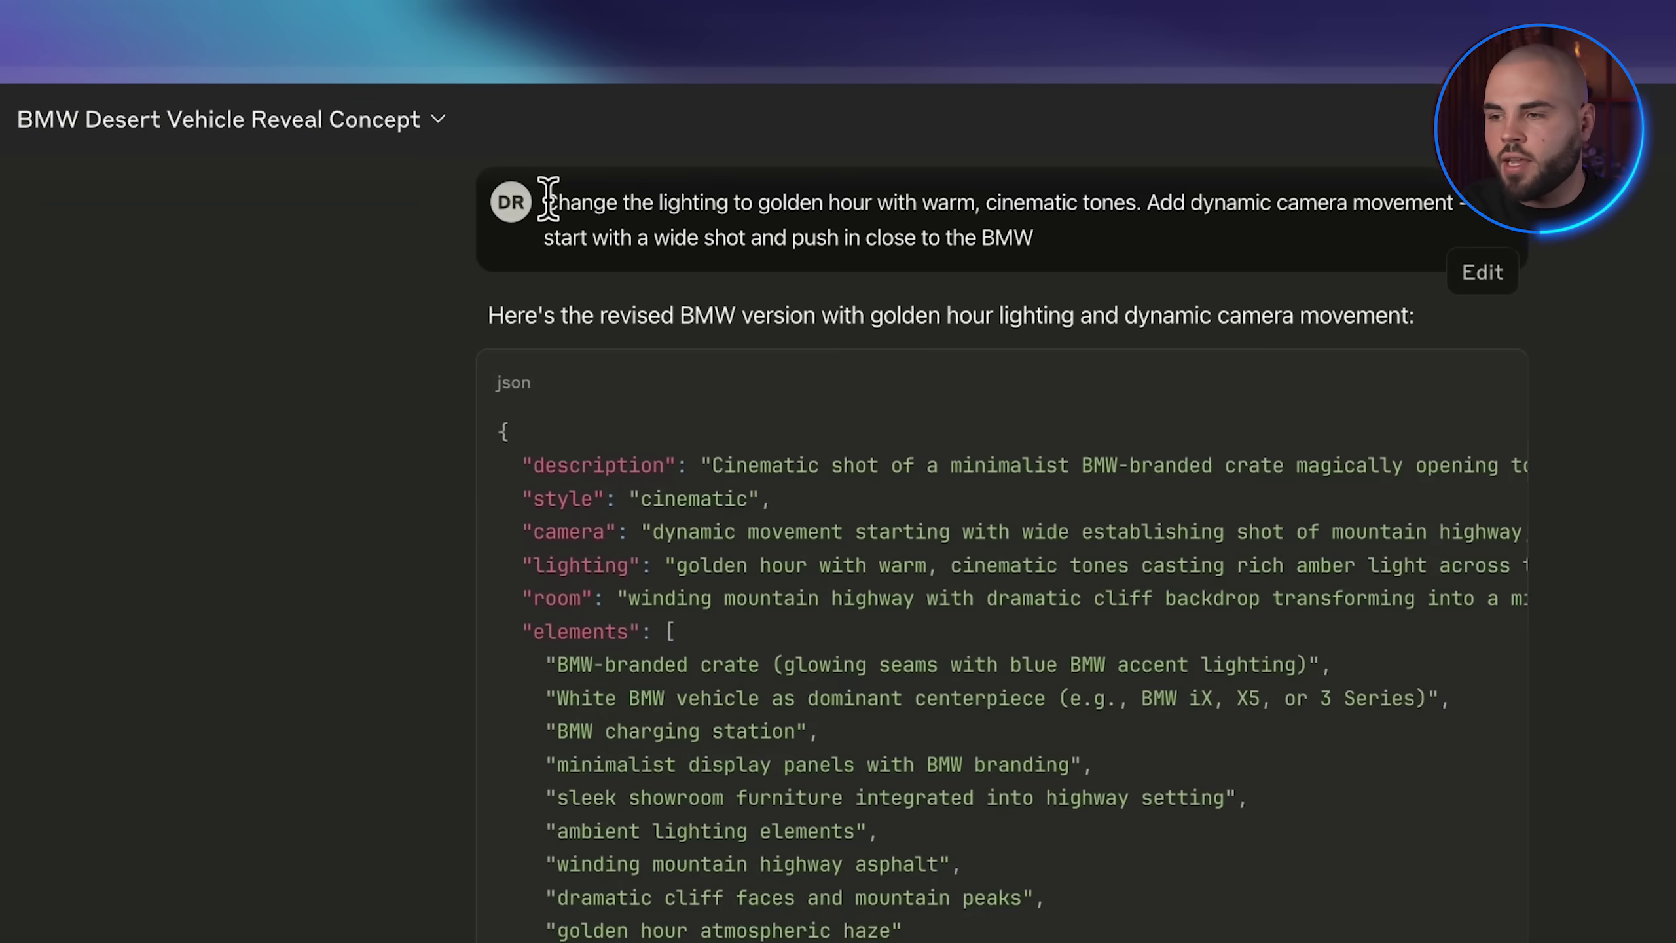
- Highlight the golden-hour lighting and push-in camera request in the Claude chat
drag(548, 203, 1195, 258)
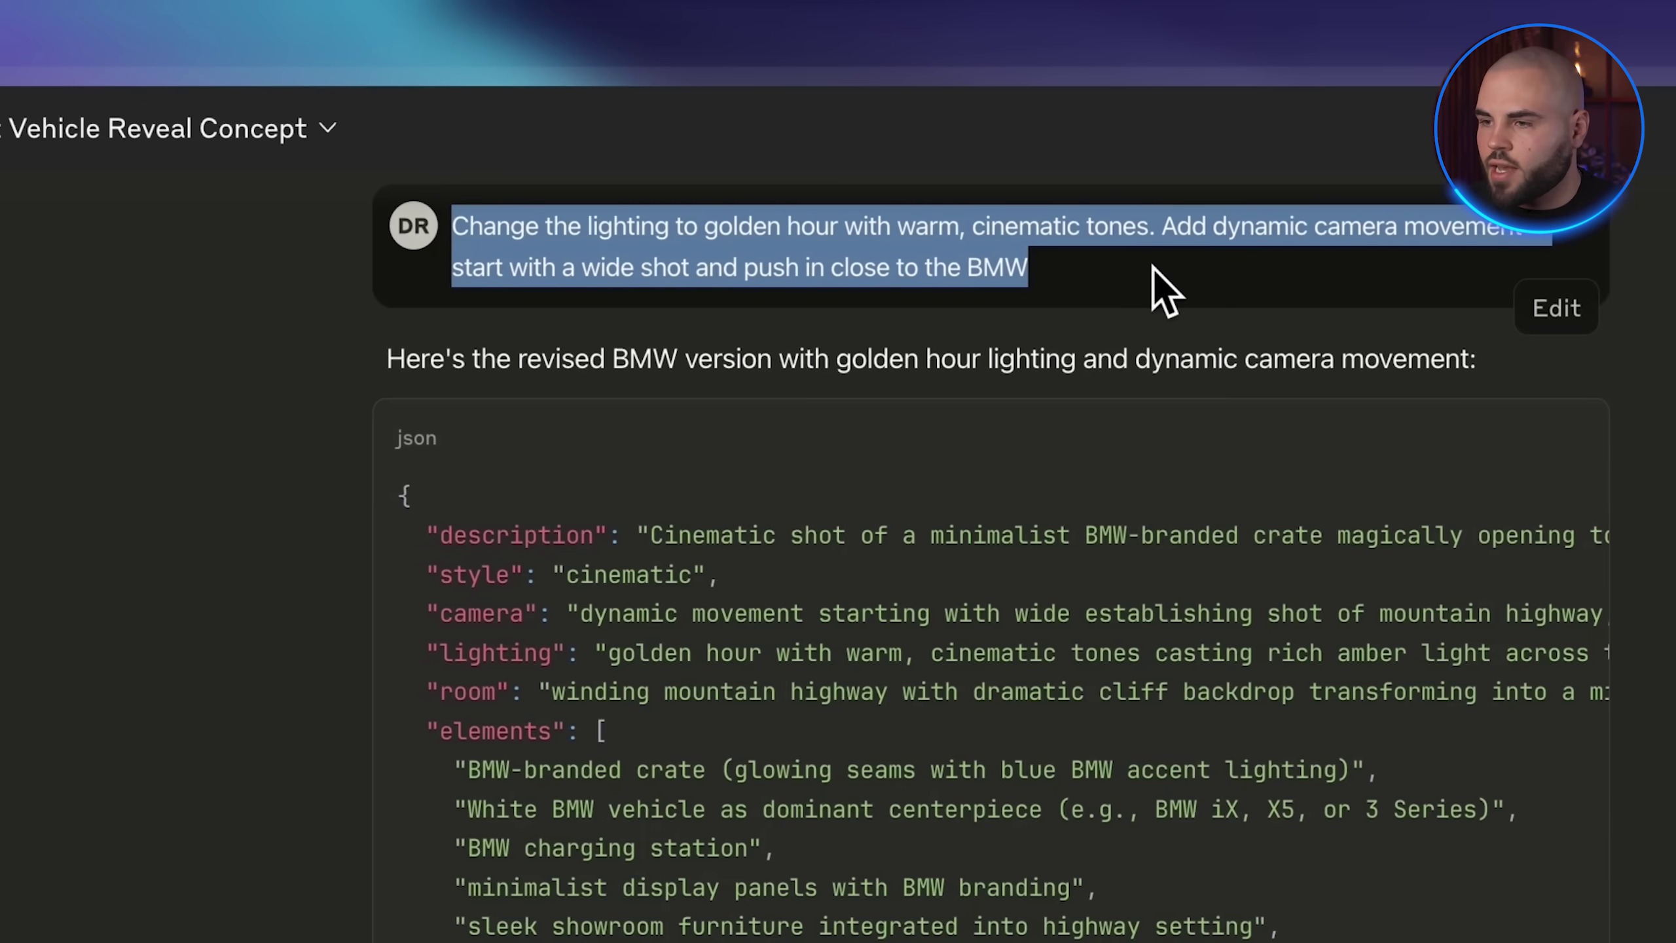
click(1114, 297)
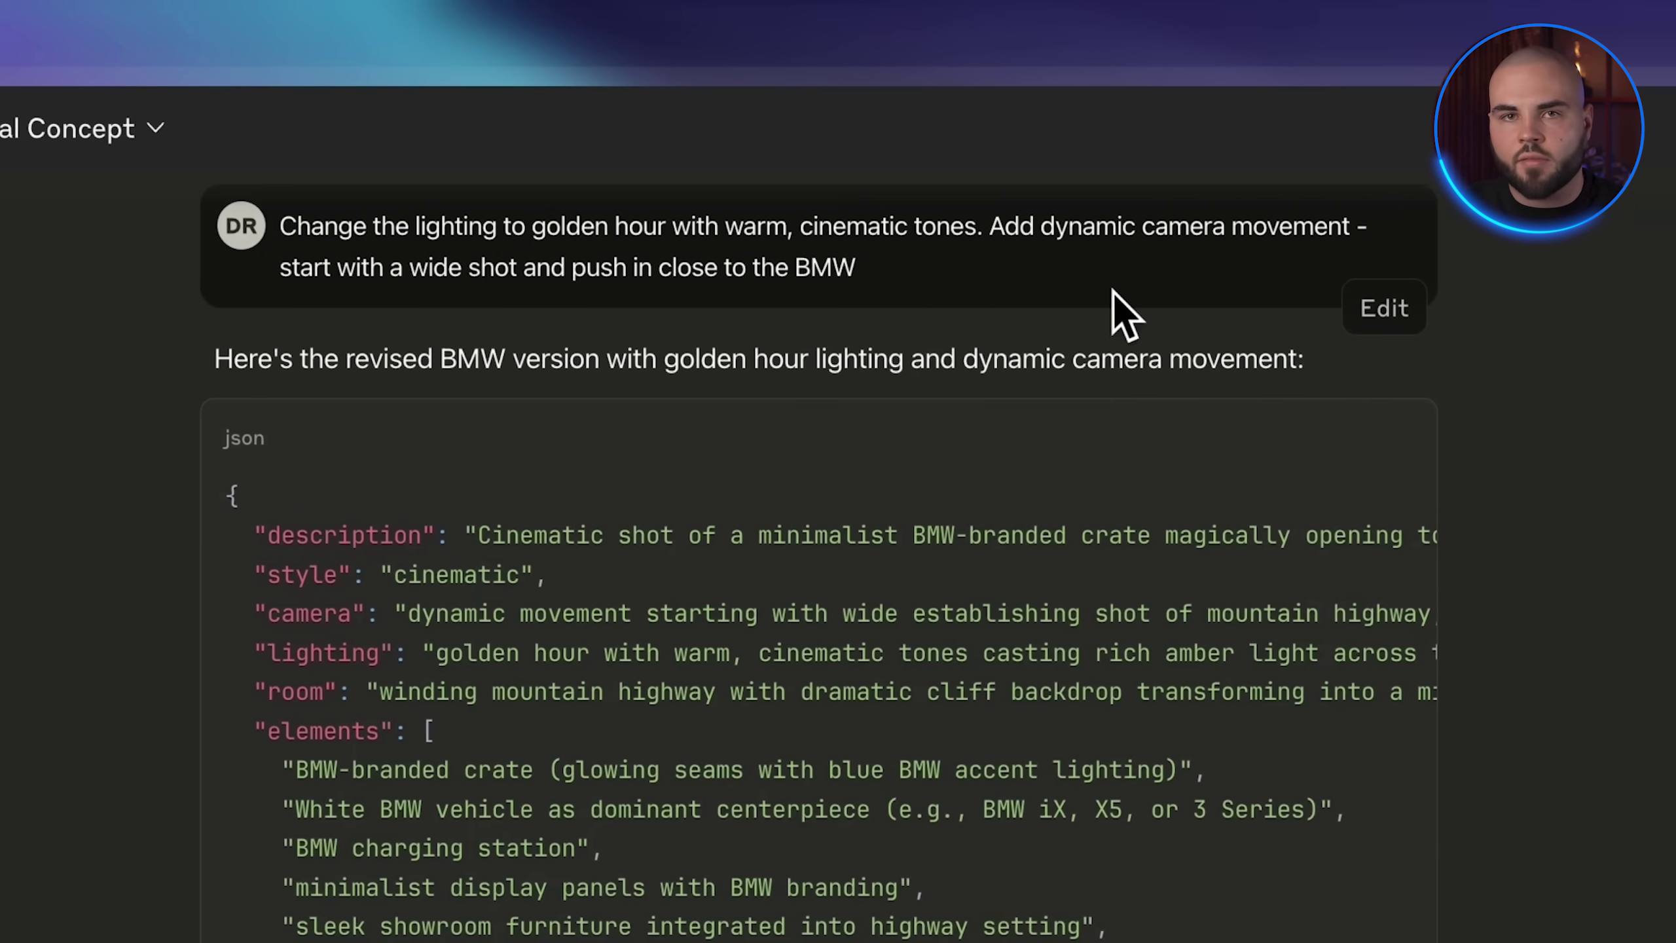
- Copy Claude's golden-hour BMW JSON prompt
click(1482, 438)
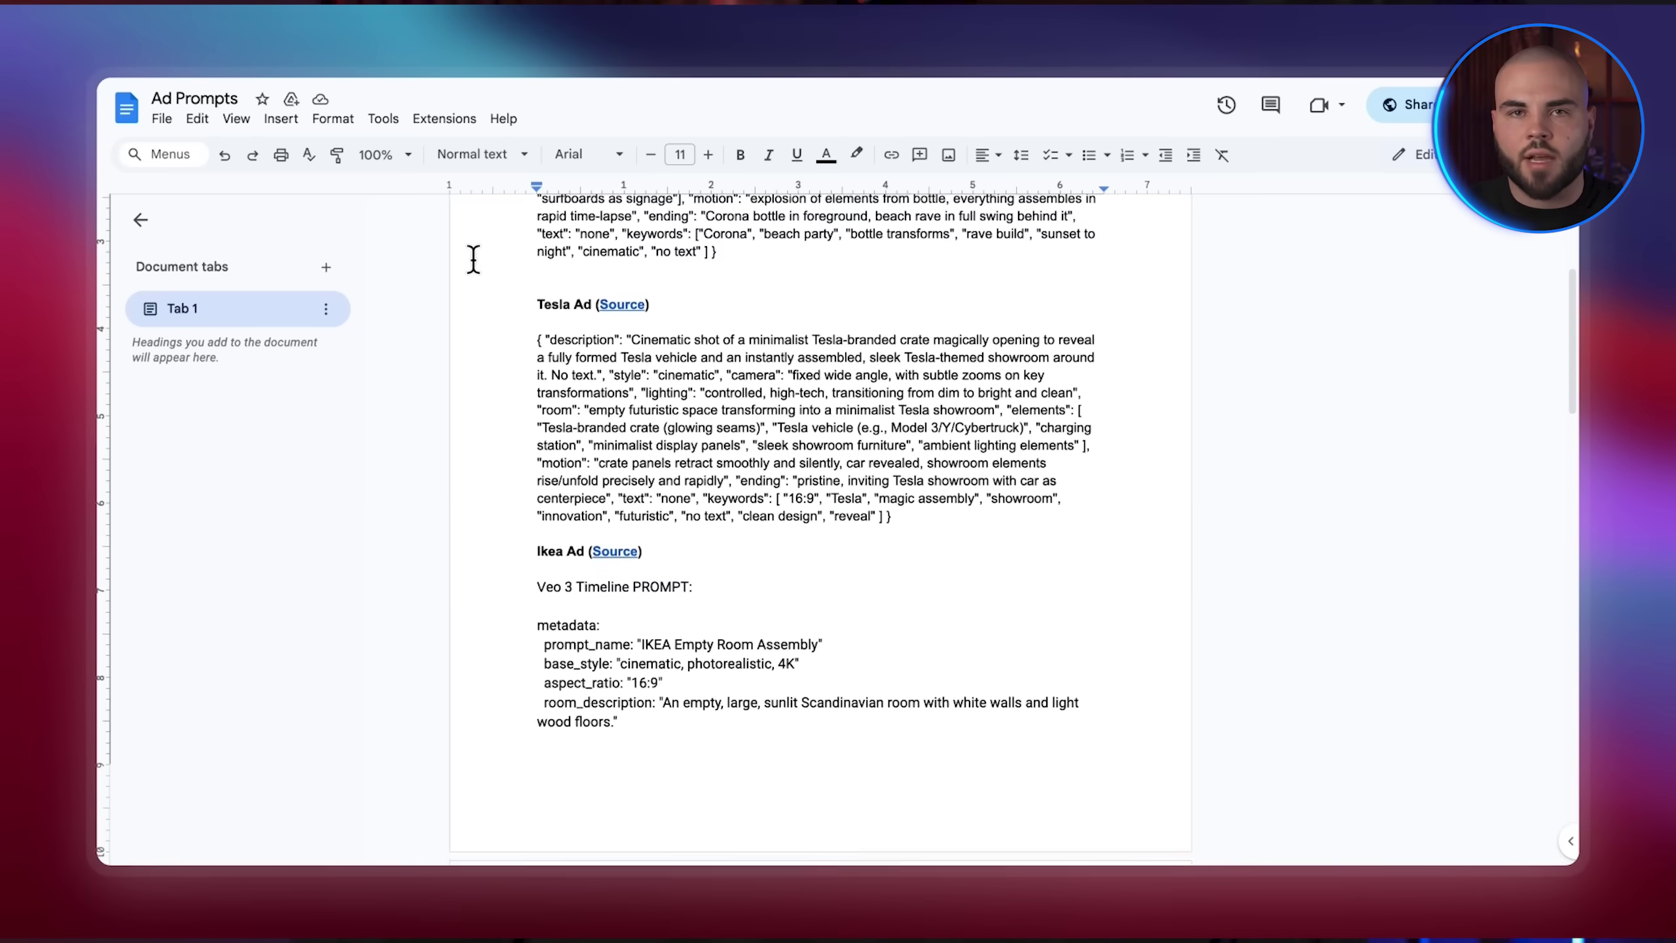
- Select the Tesla Ad prompt in Google Docs and the Nike shoebox sneaker-reveal request
scroll(471, 258, up, 3)
drag(324, 378, 1003, 665)
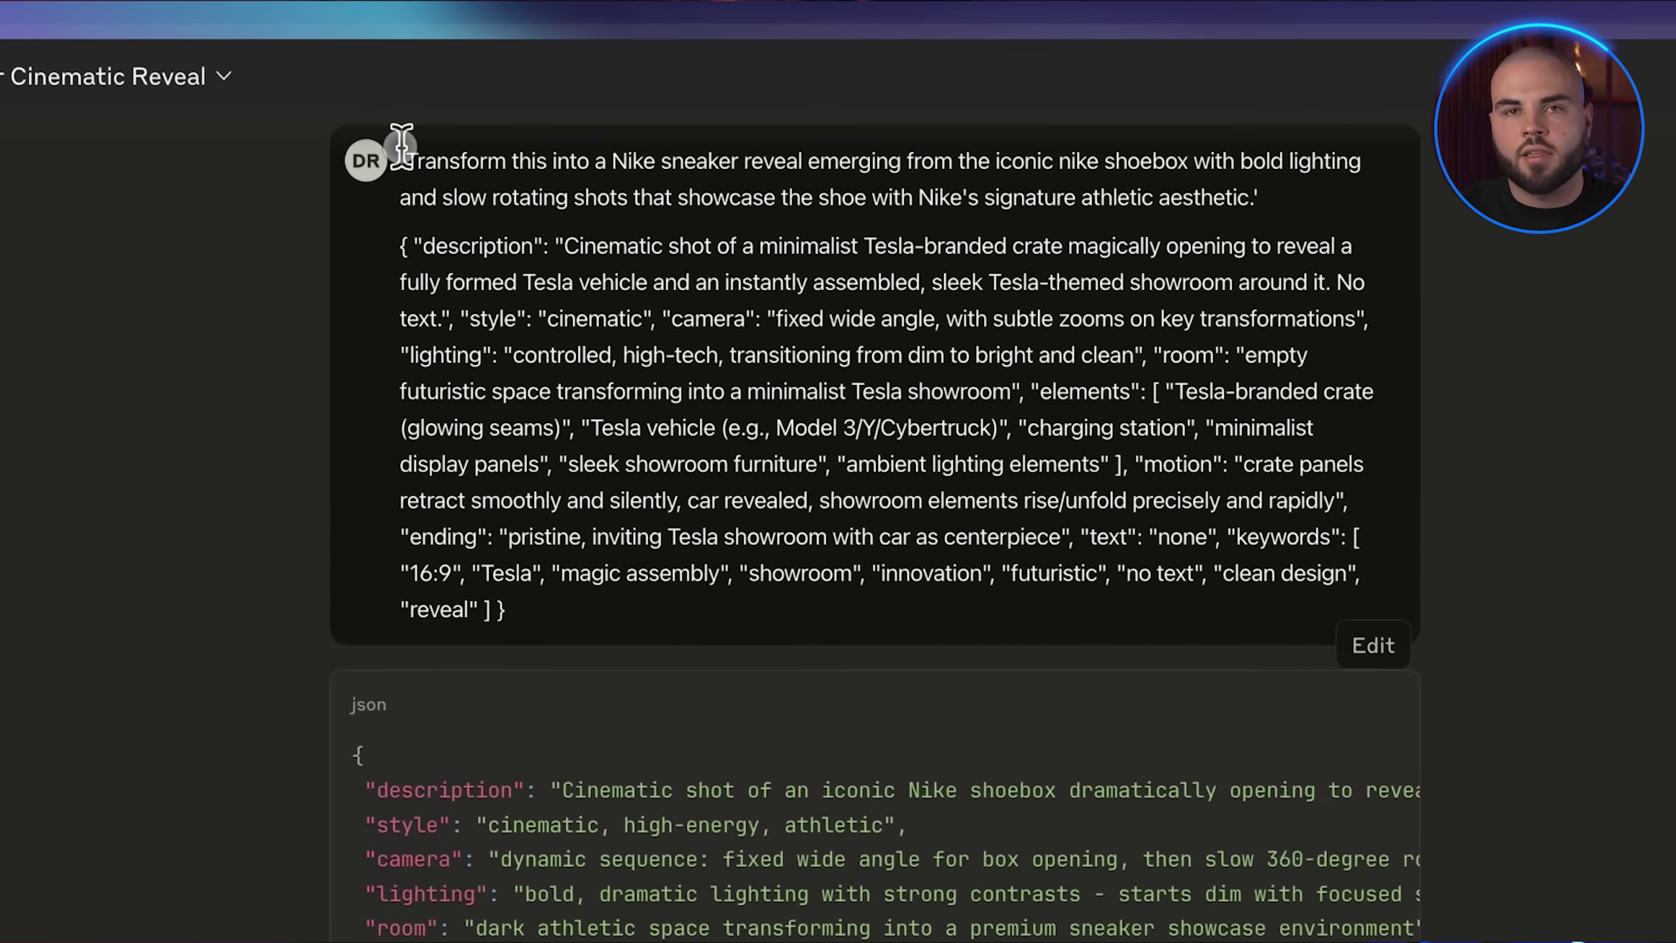
drag(400, 158, 522, 662)
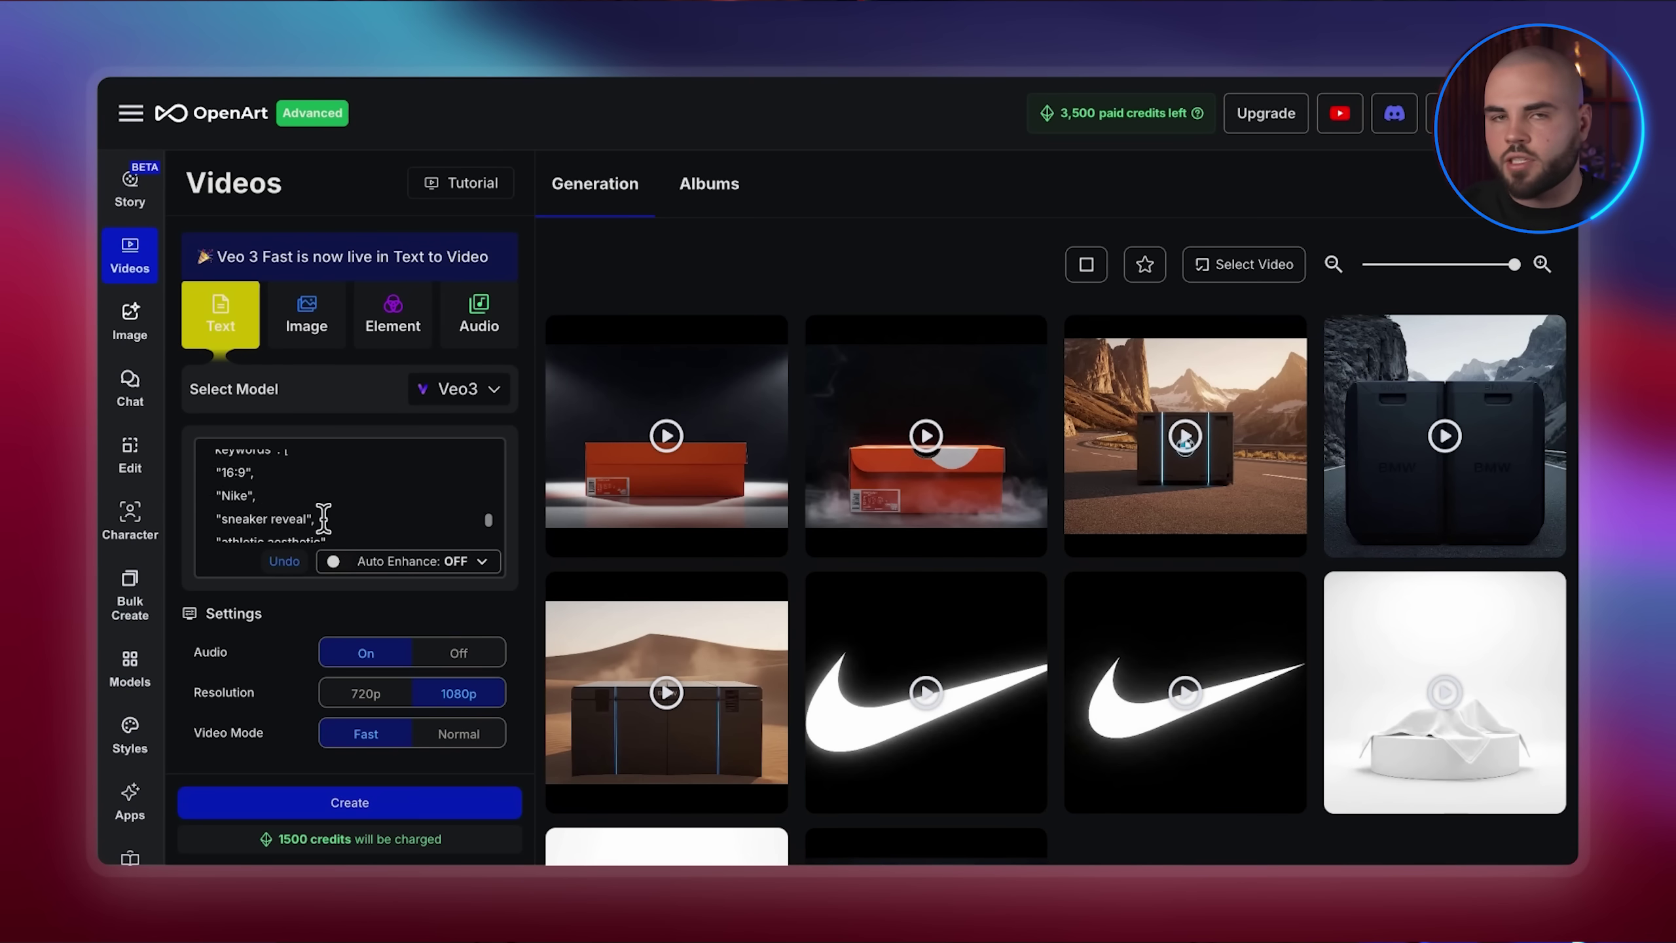
- Keep audio on and resolution at 1080p for the Nike sneaker video
click(362, 654)
click(450, 693)
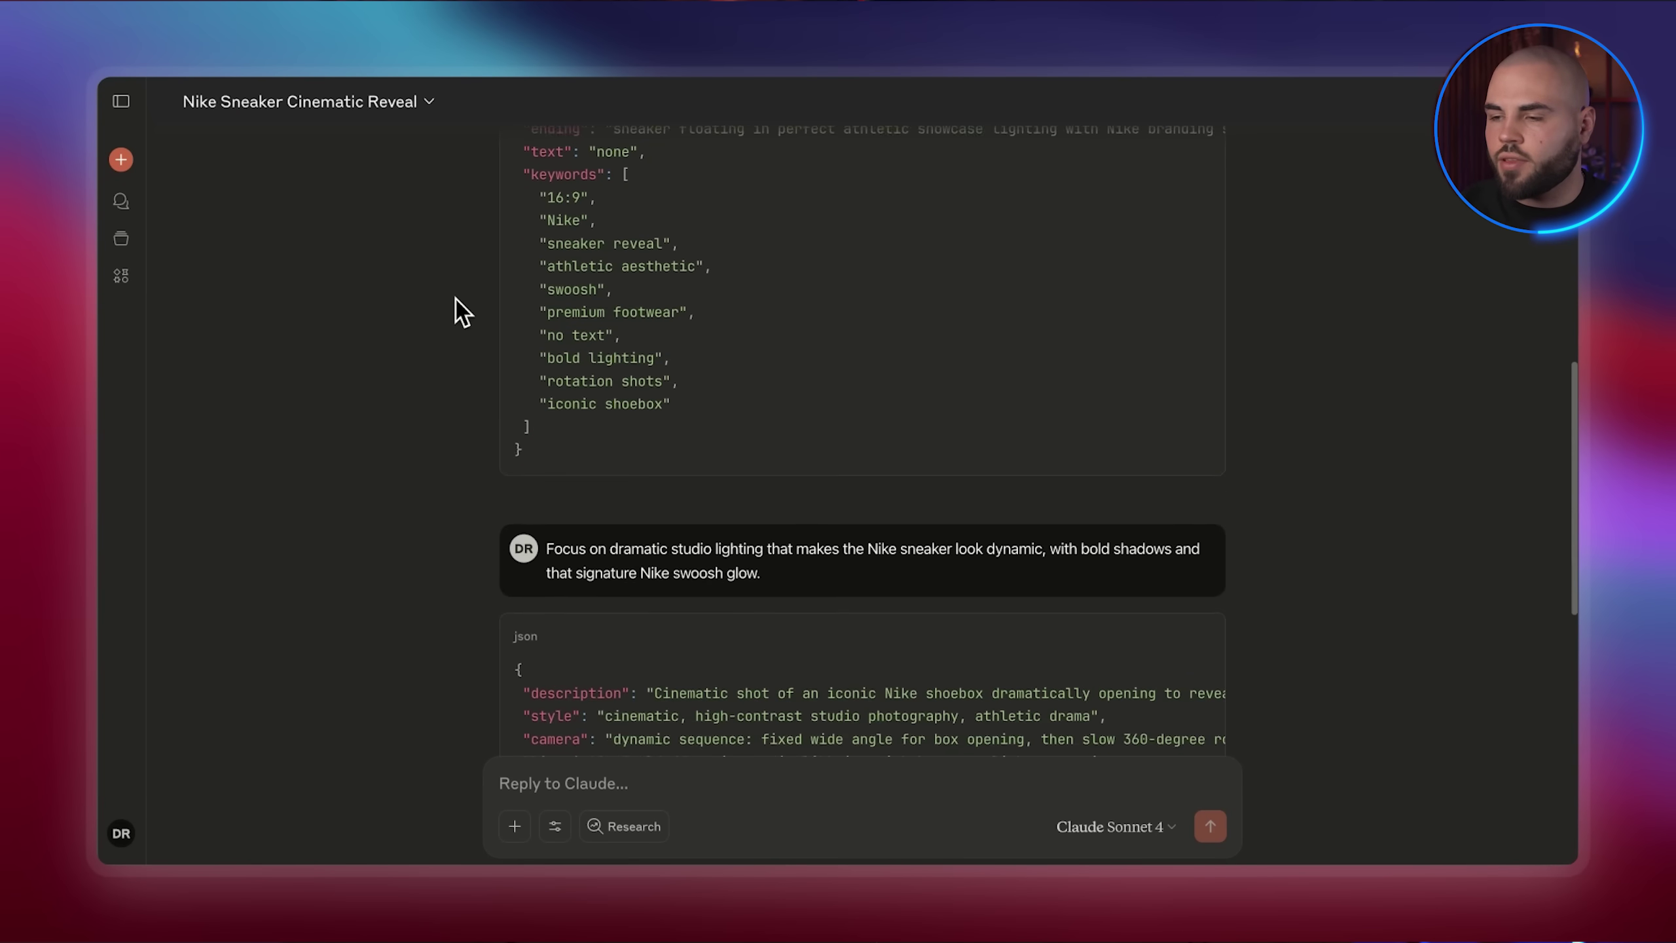
scroll(462, 311, down, 5)
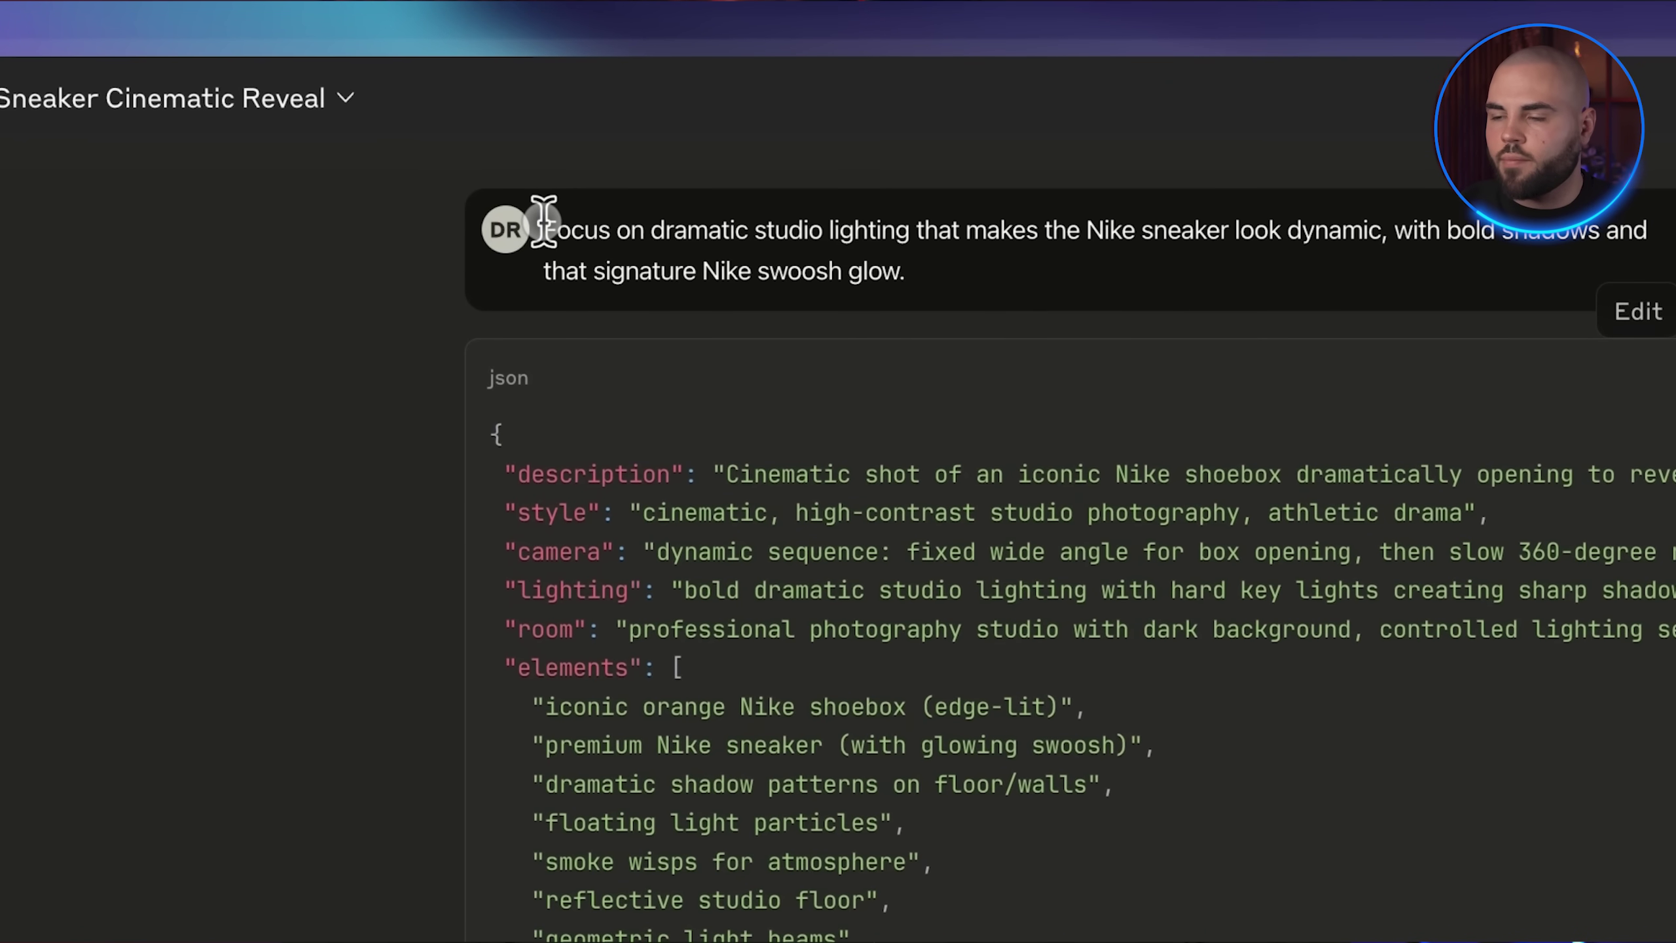
- Highlight the Nike request for dramatic studio lighting, bold shadows and glowing swoosh, then deselect it
drag(543, 225, 801, 278)
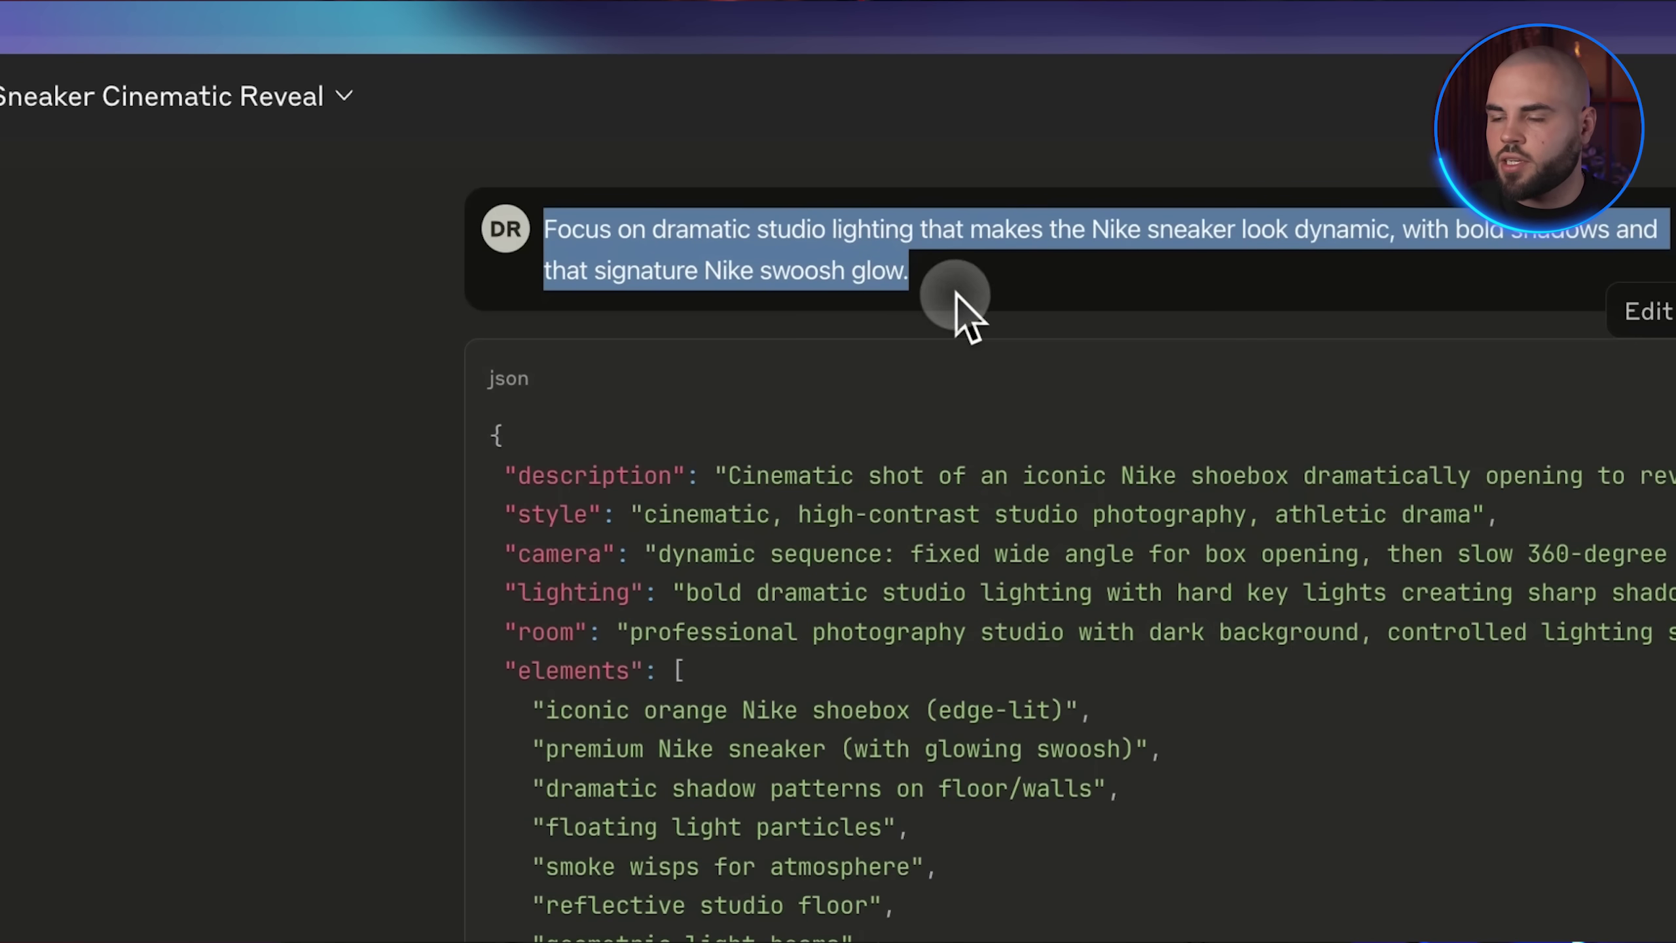
click(1213, 331)
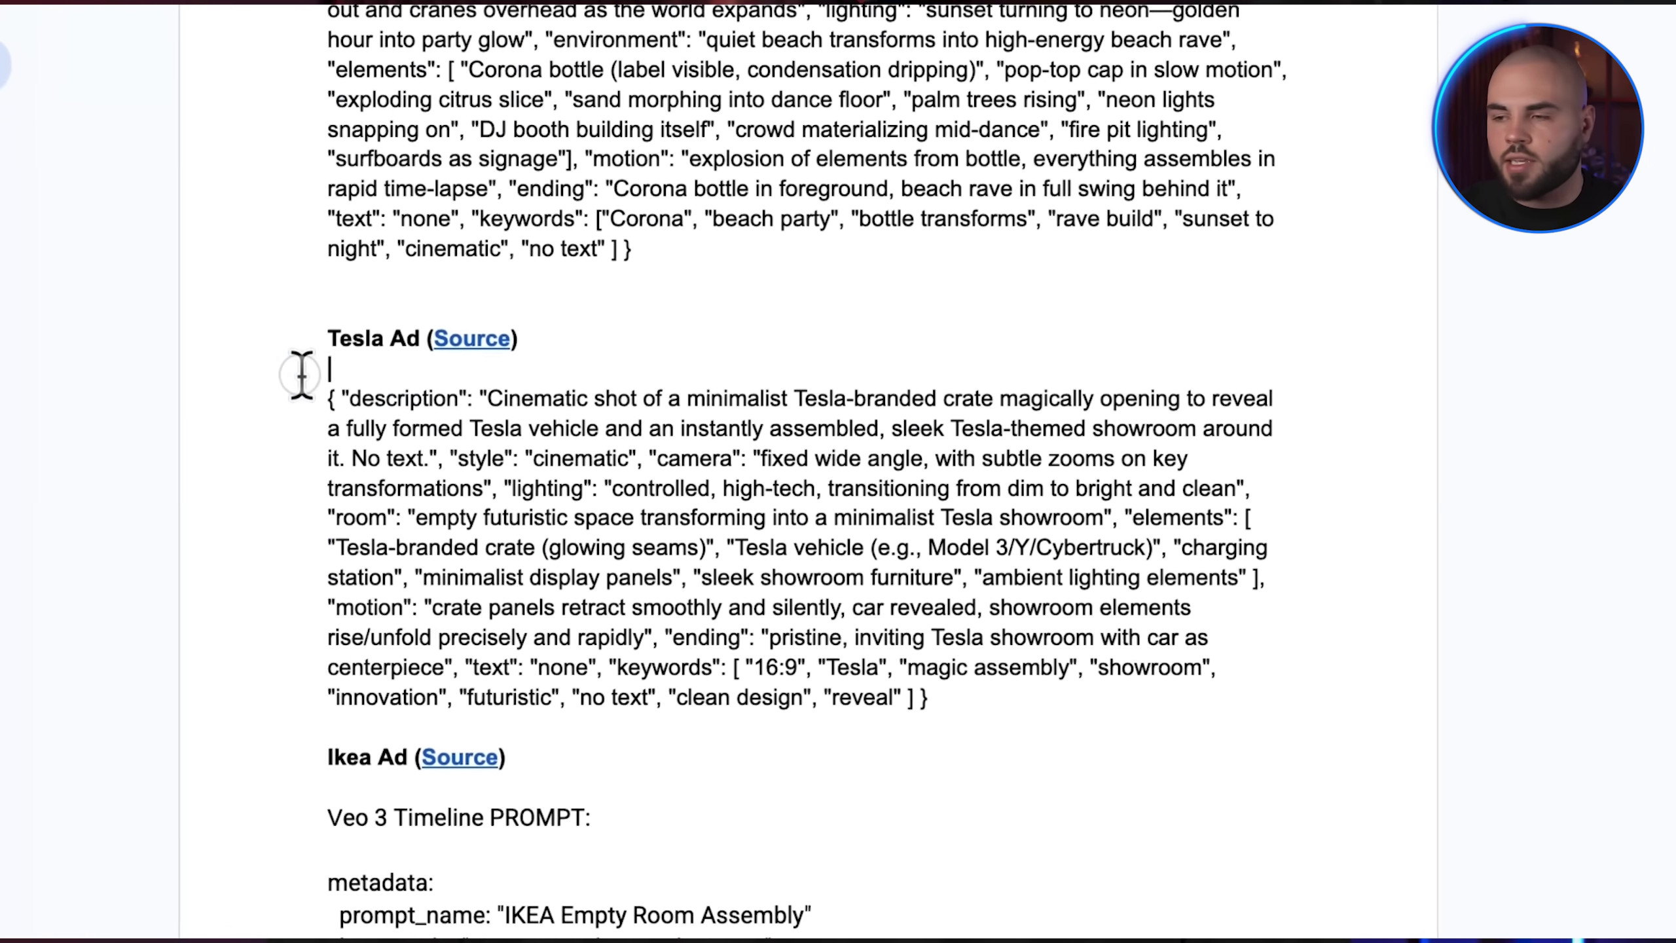
- Highlight the Tesla Ad prompt message in Claude to its end, then deselect it
drag(521, 488, 1014, 698)
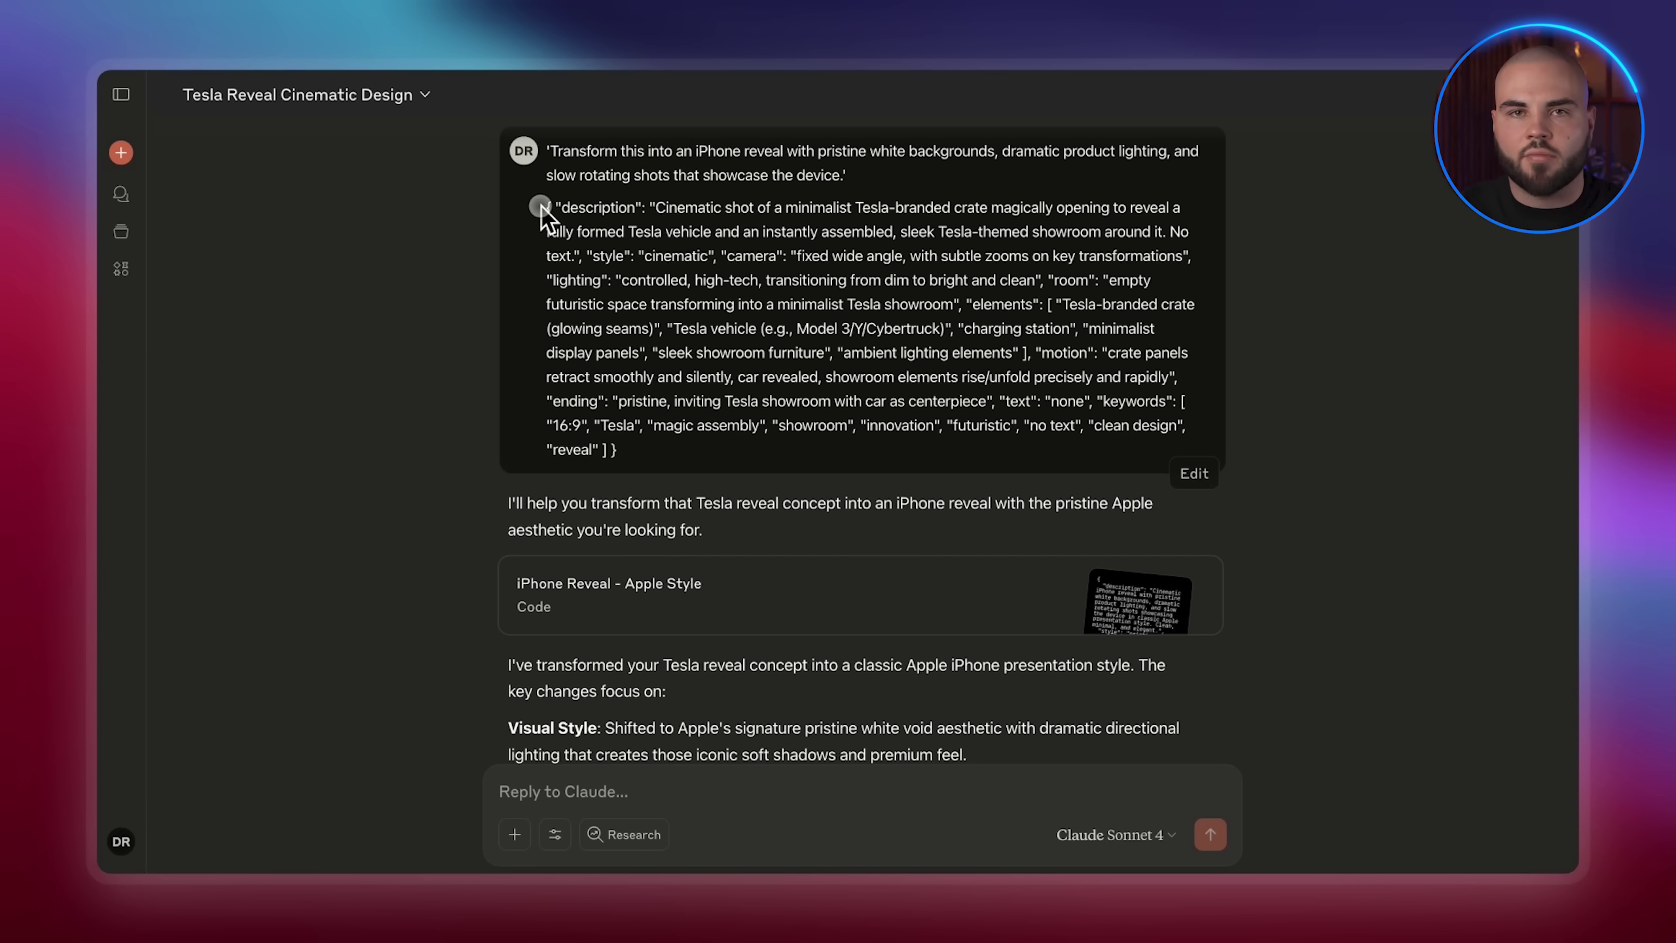
drag(623, 326, 597, 466)
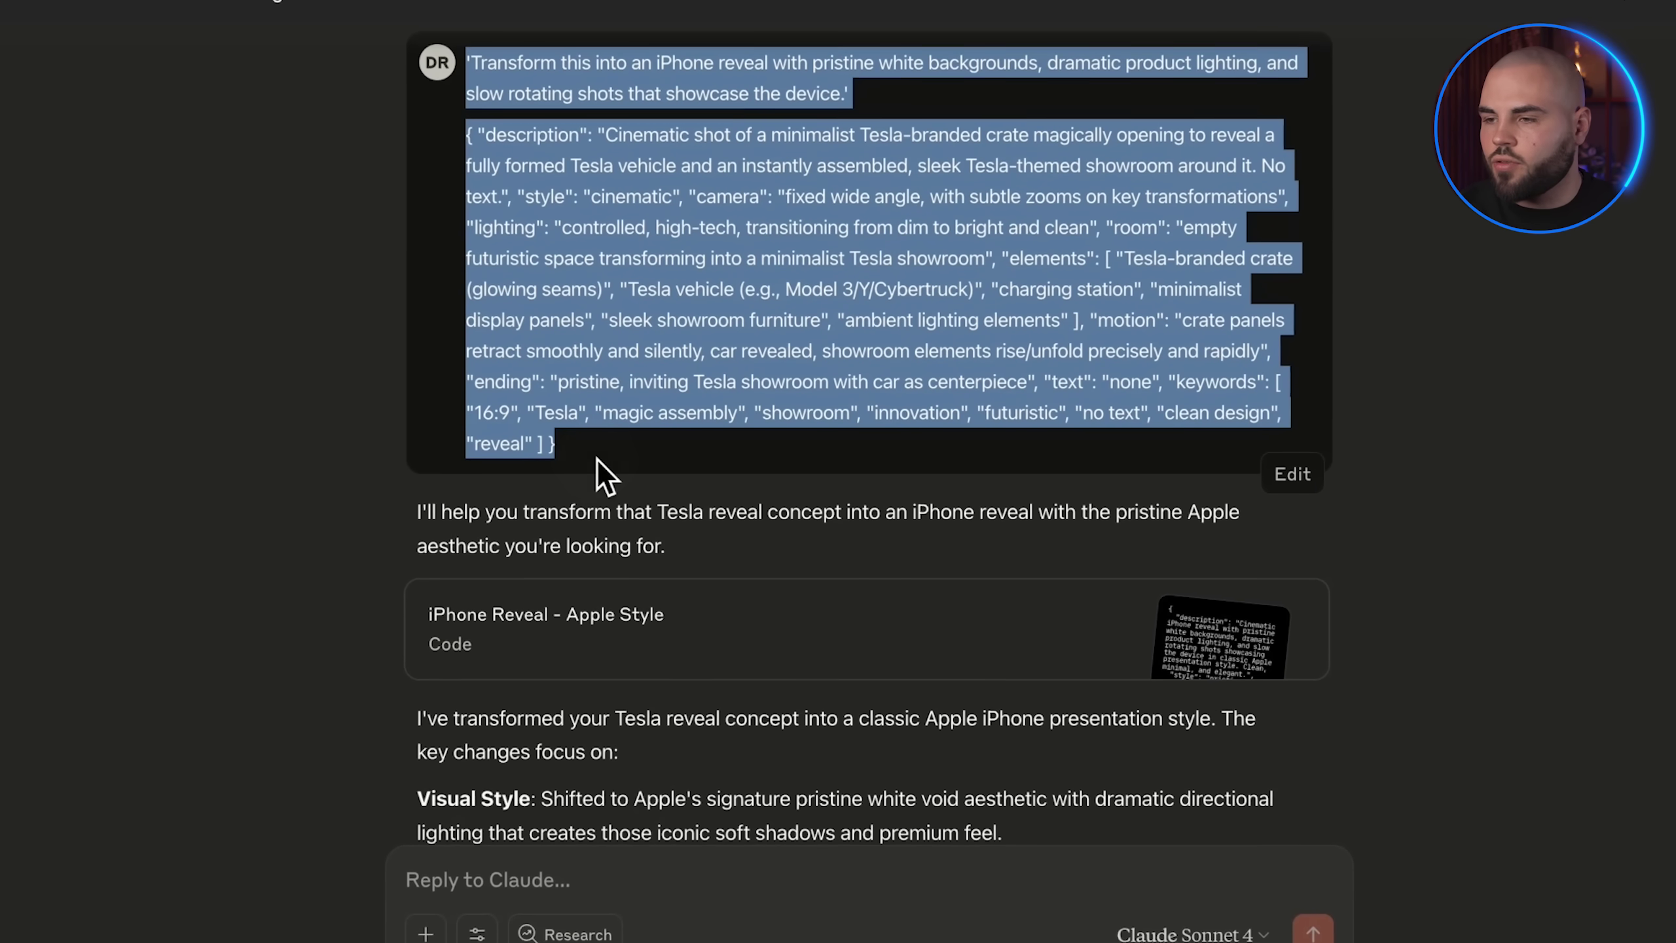
click(562, 497)
- Copy version 5 of the iPhone Reveal - Apple Style prompt code
click(752, 622)
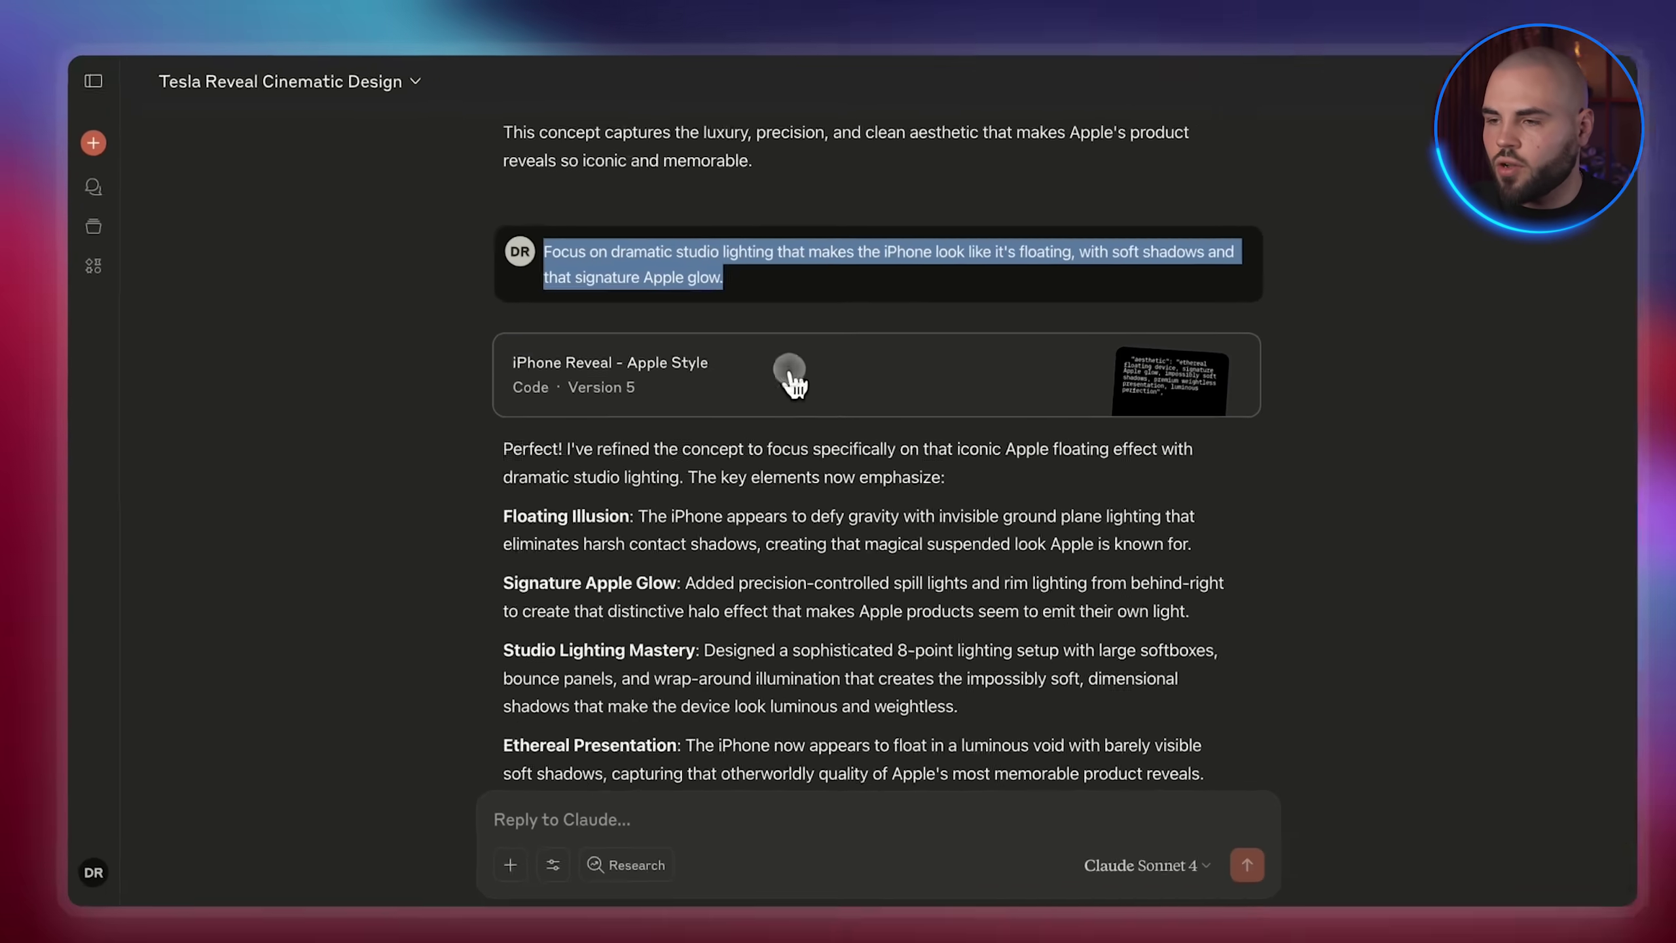
click(902, 421)
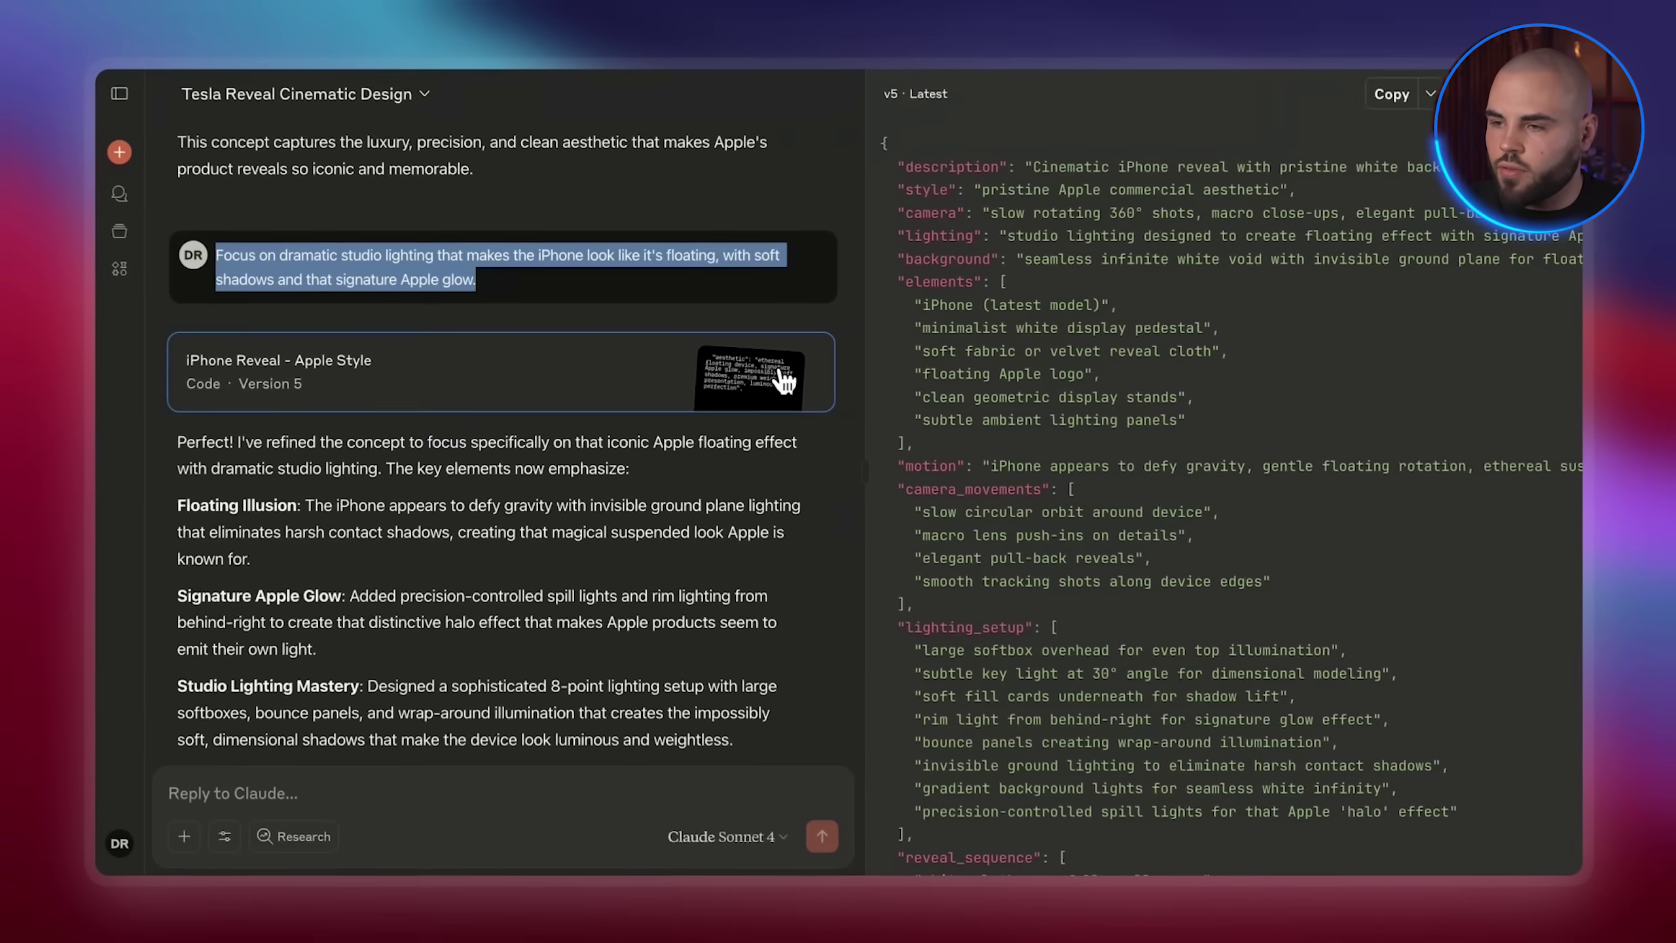
click(1390, 101)
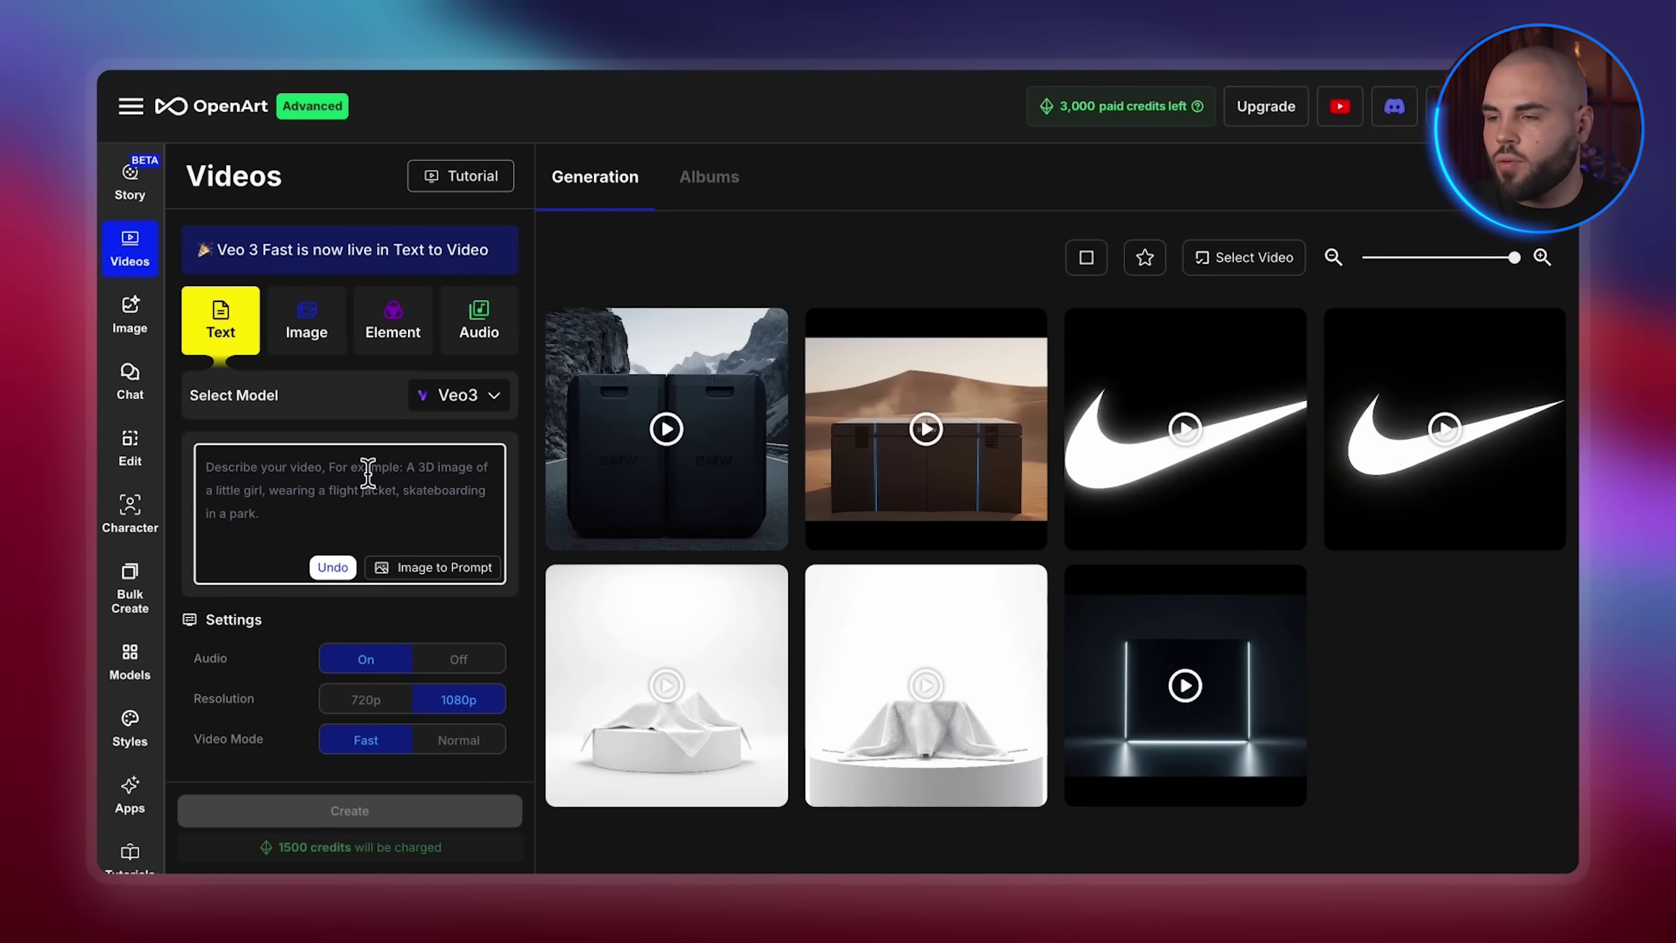